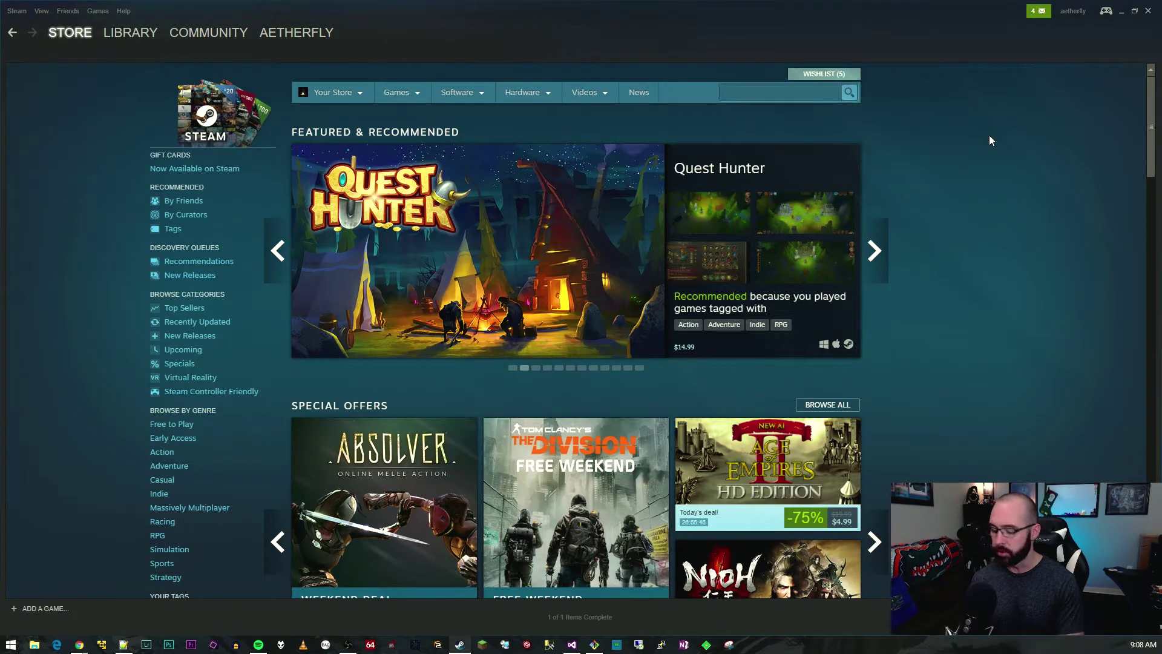
Find Wallpaper Engine in the Steam store, then launch its standard version from Library > Software
text(llpaper engine)
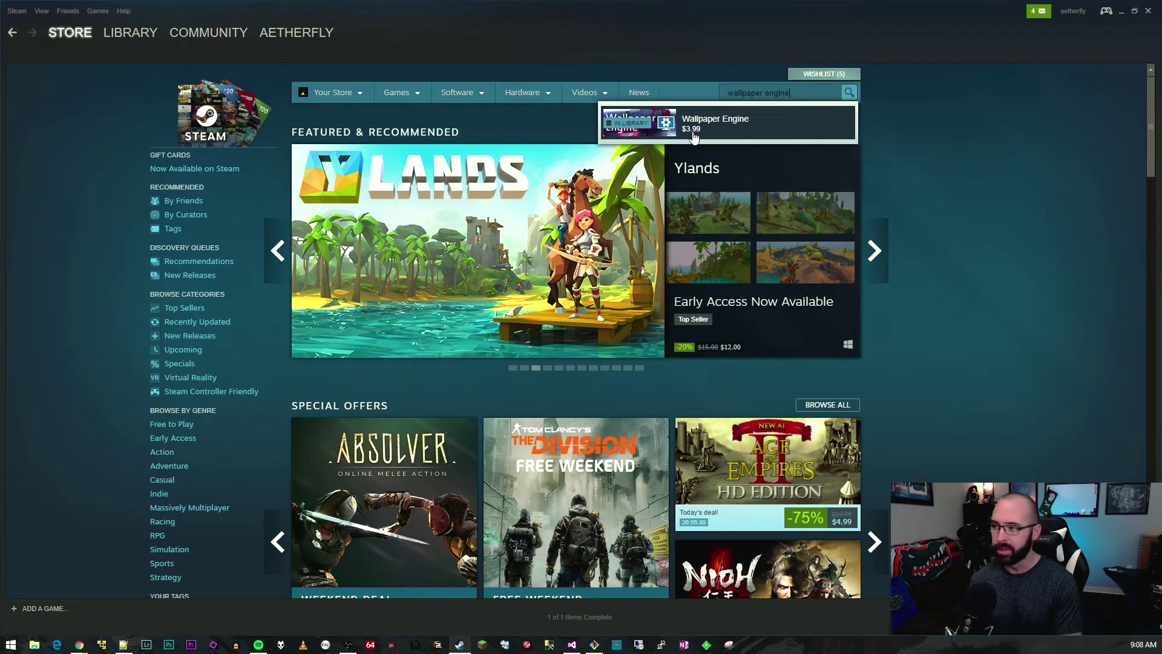
click(742, 126)
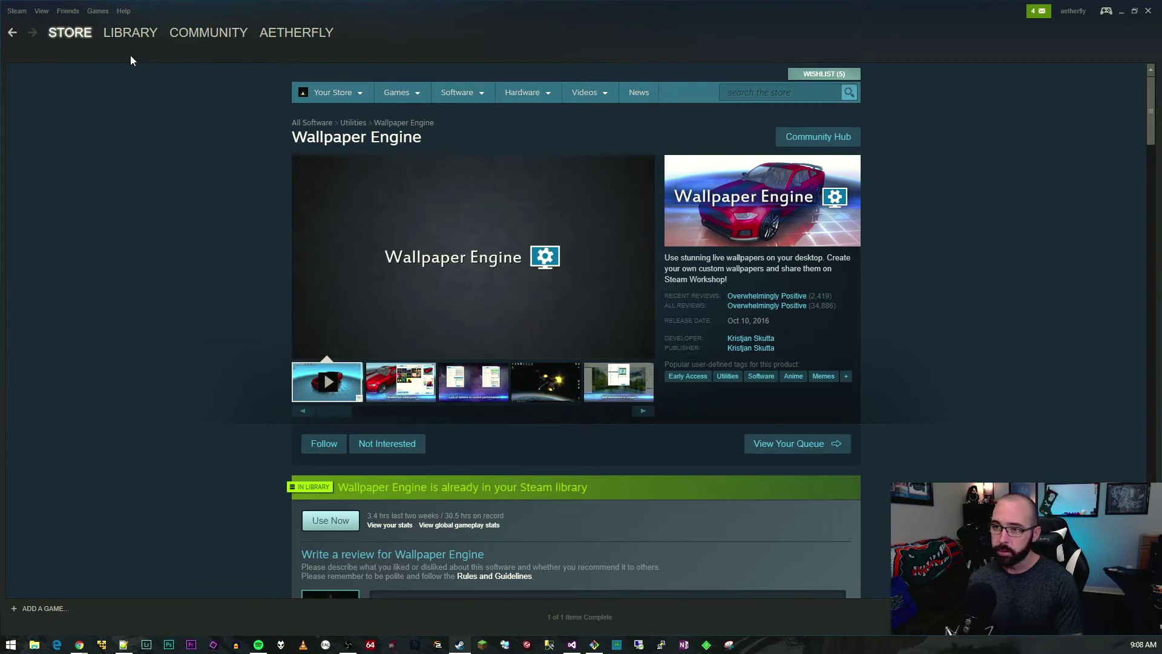
mouse_move(129, 28)
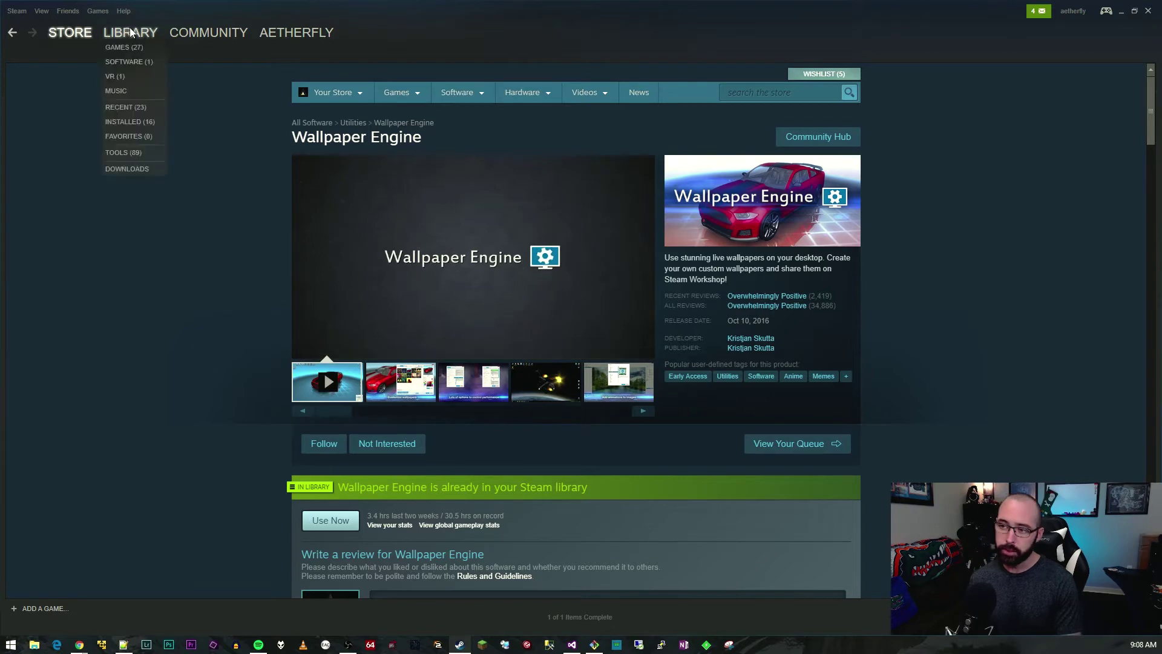
click(139, 63)
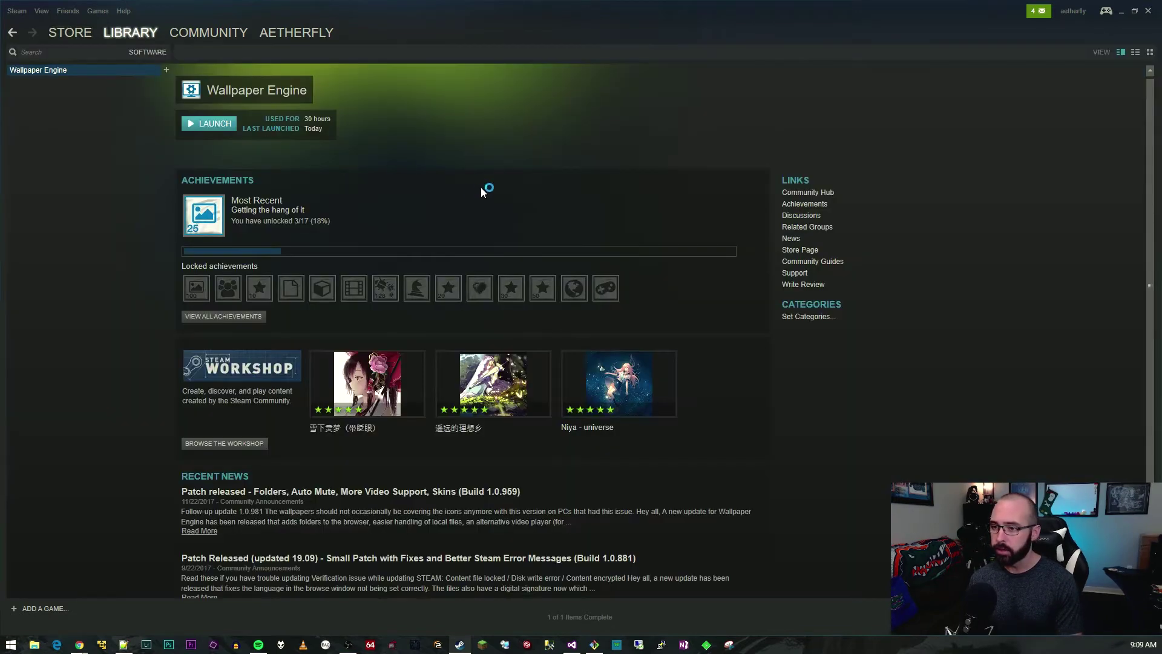
click(206, 123)
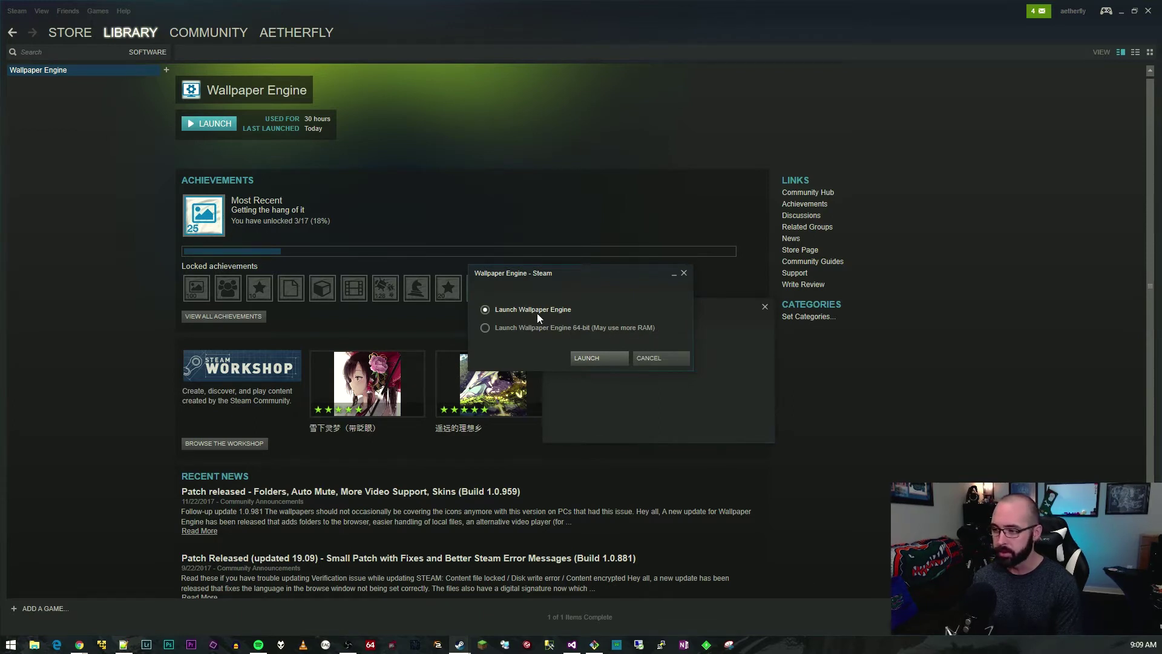
click(598, 359)
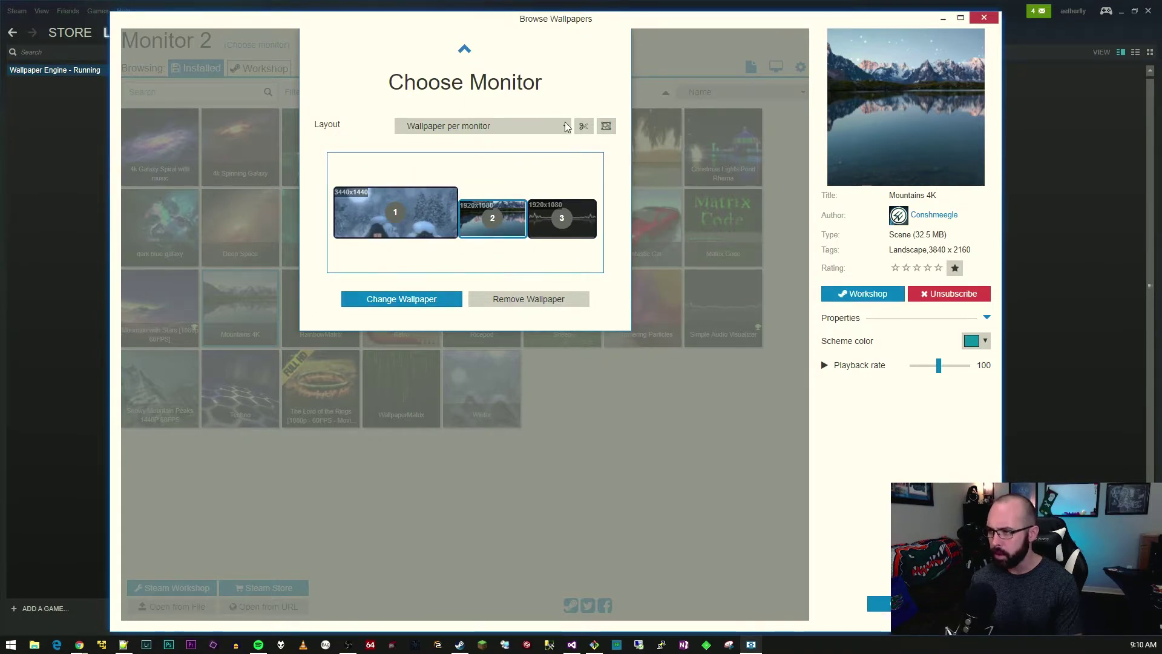
Review the Layout dropdown options and keep 'Wallpaper per monitor'
click(538, 125)
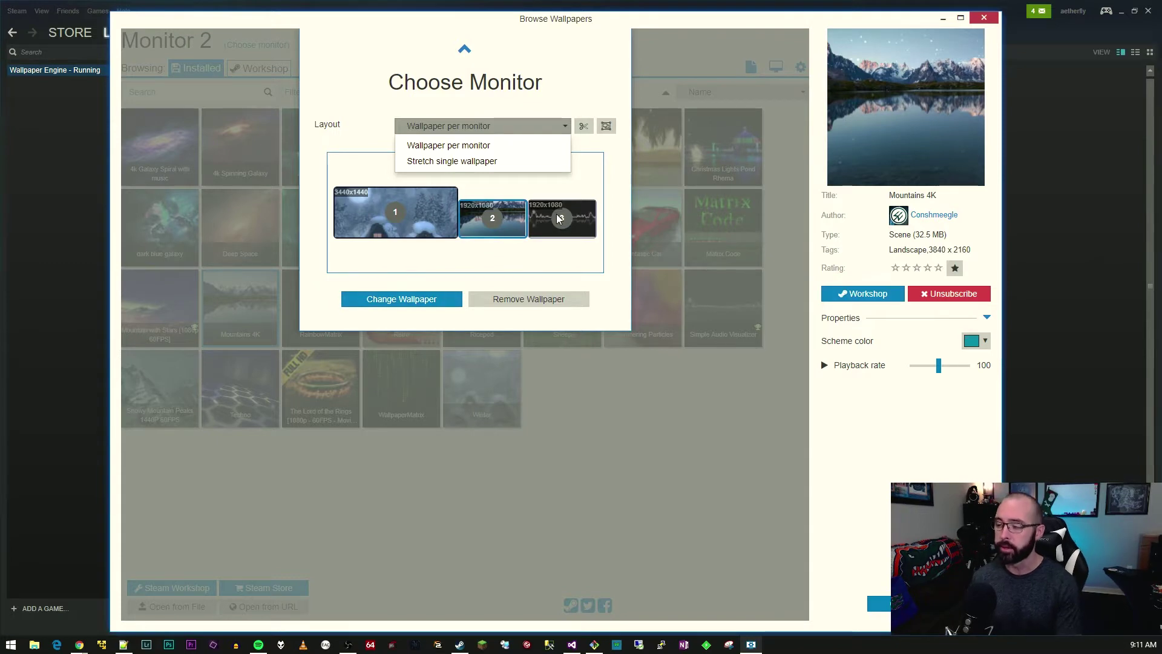
click(525, 188)
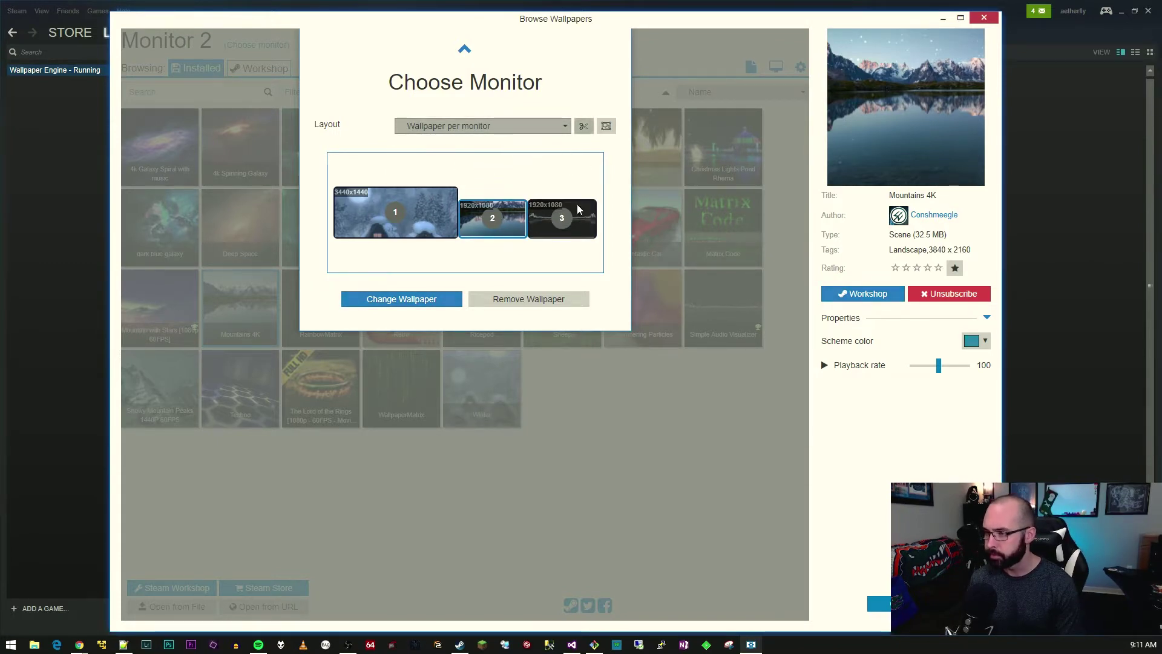
Split Monitor 3 vertically at 960 pixels into two halves
click(1122, 12)
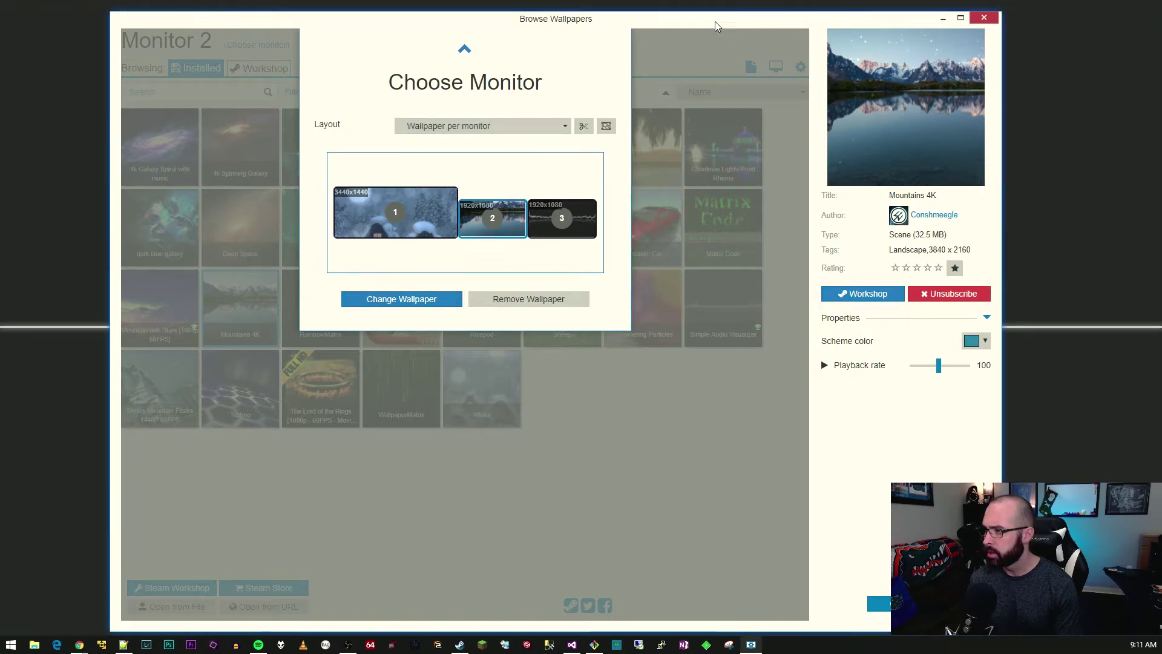
drag(714, 20, 771, 35)
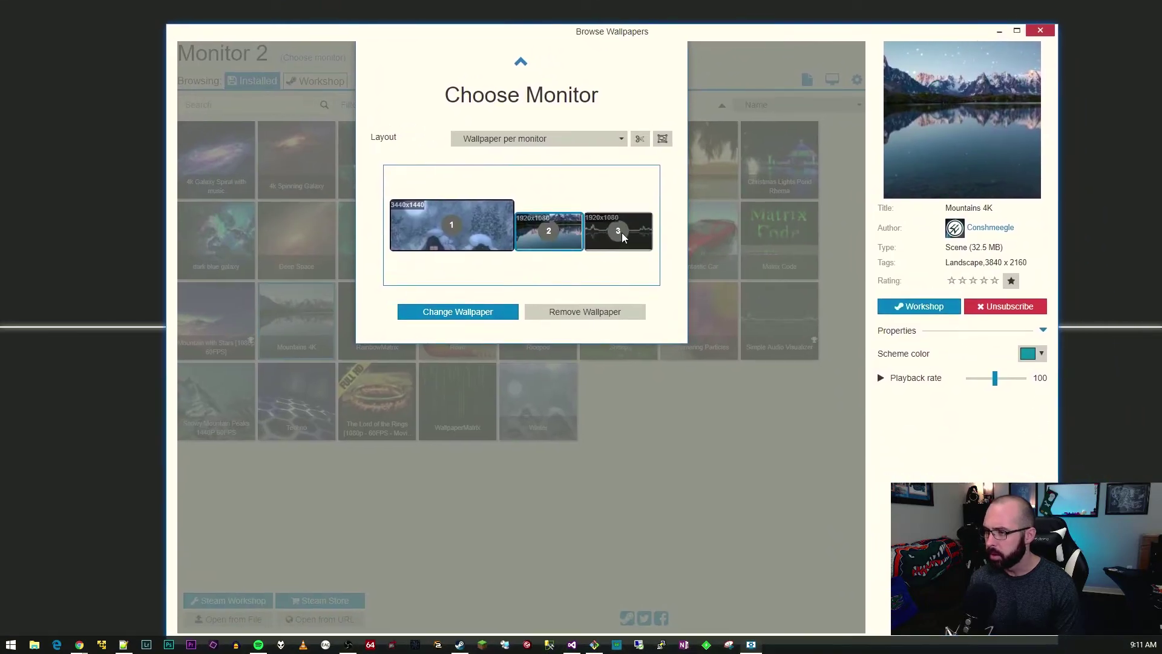
click(605, 225)
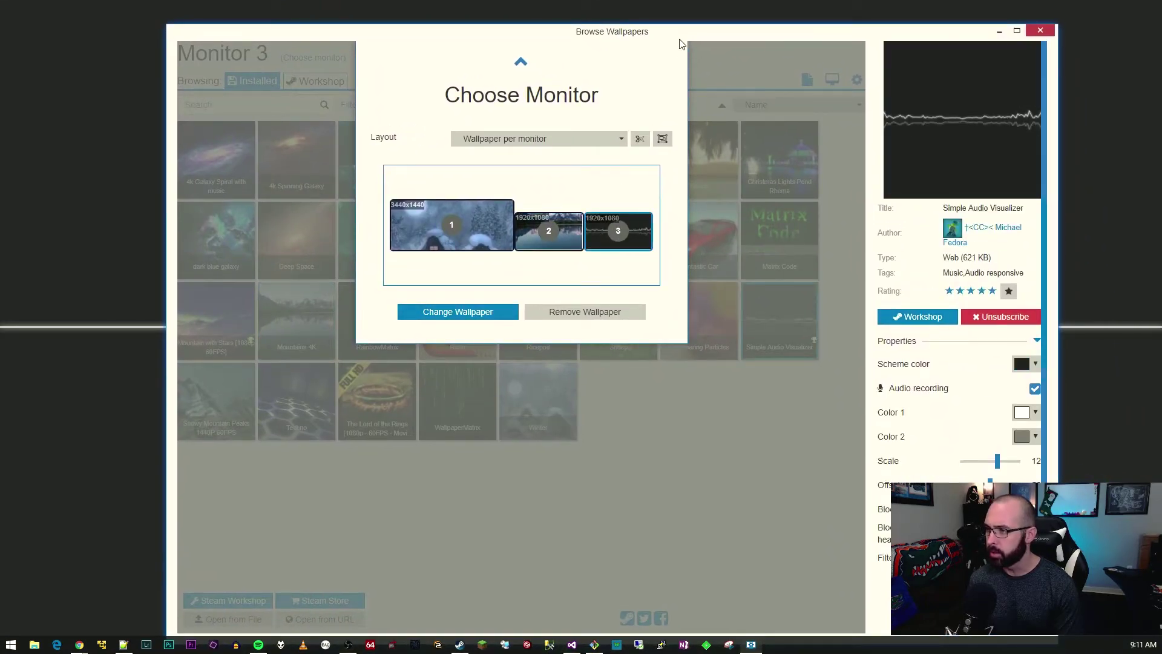
drag(688, 34, 638, 20)
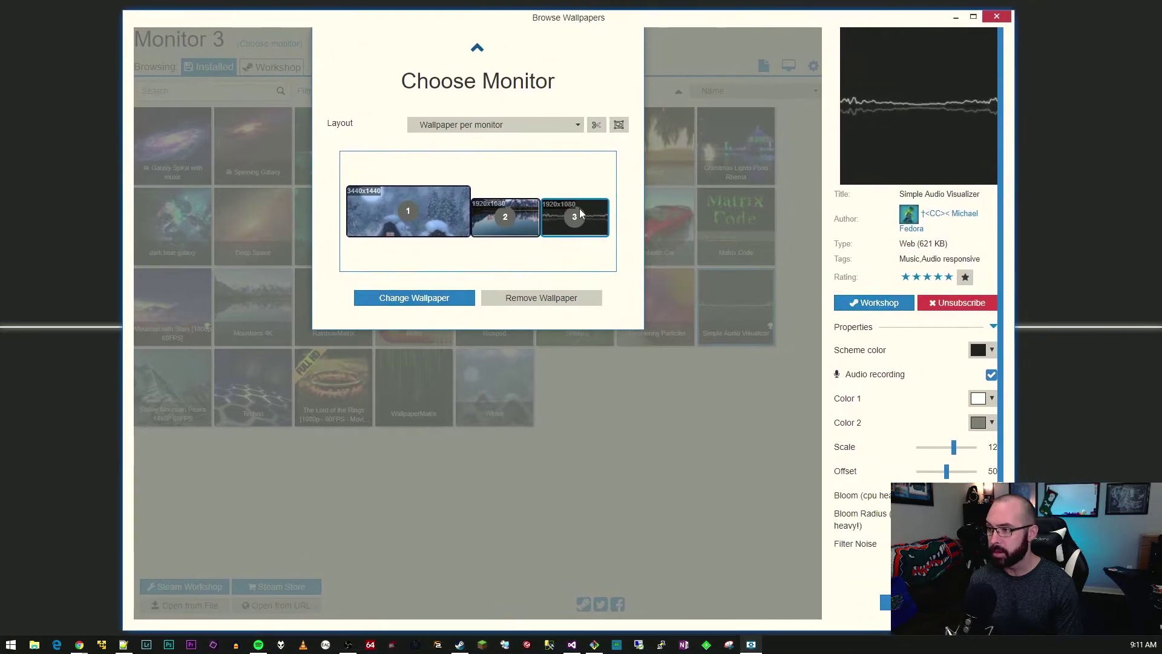
click(596, 127)
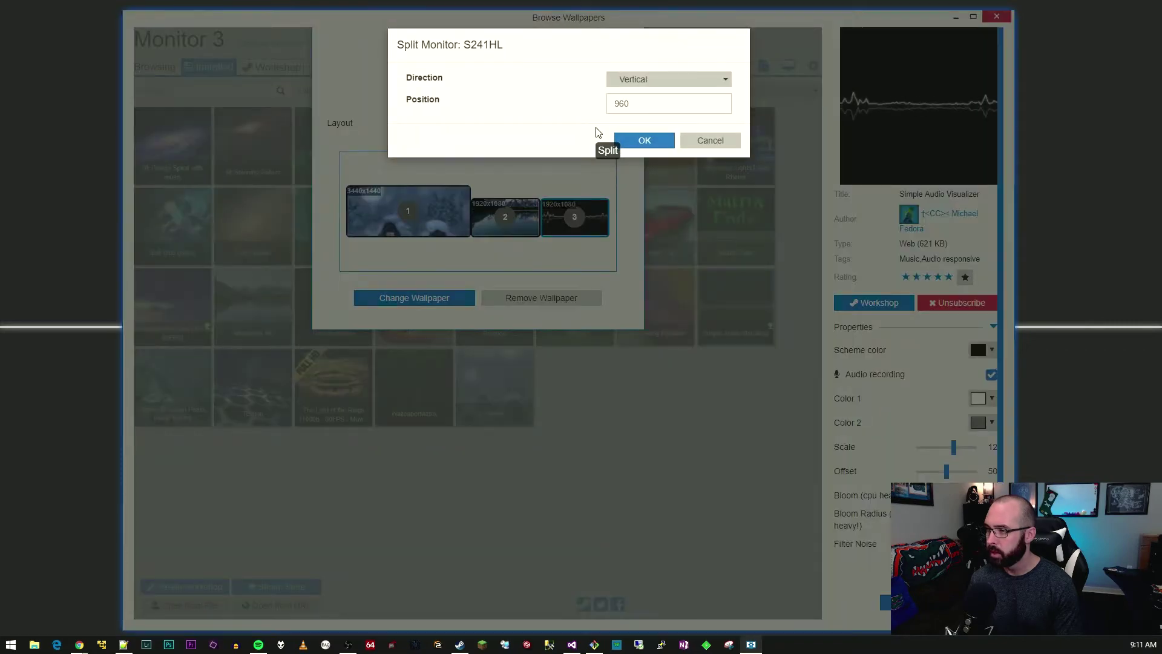
click(717, 82)
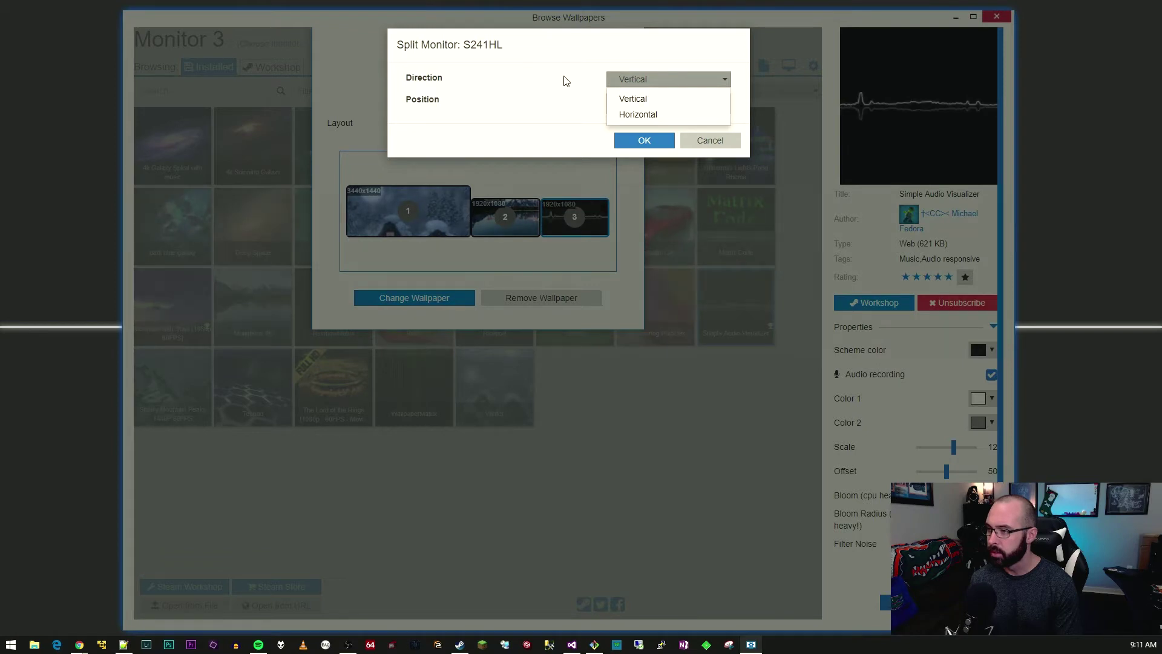
click(640, 99)
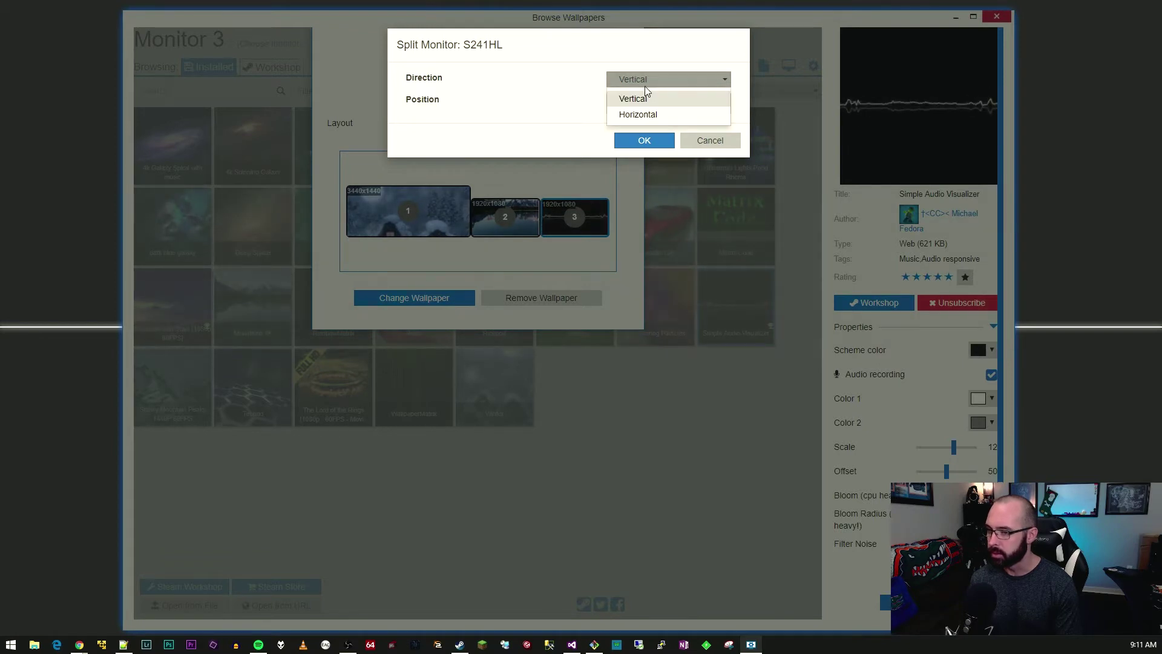
click(665, 122)
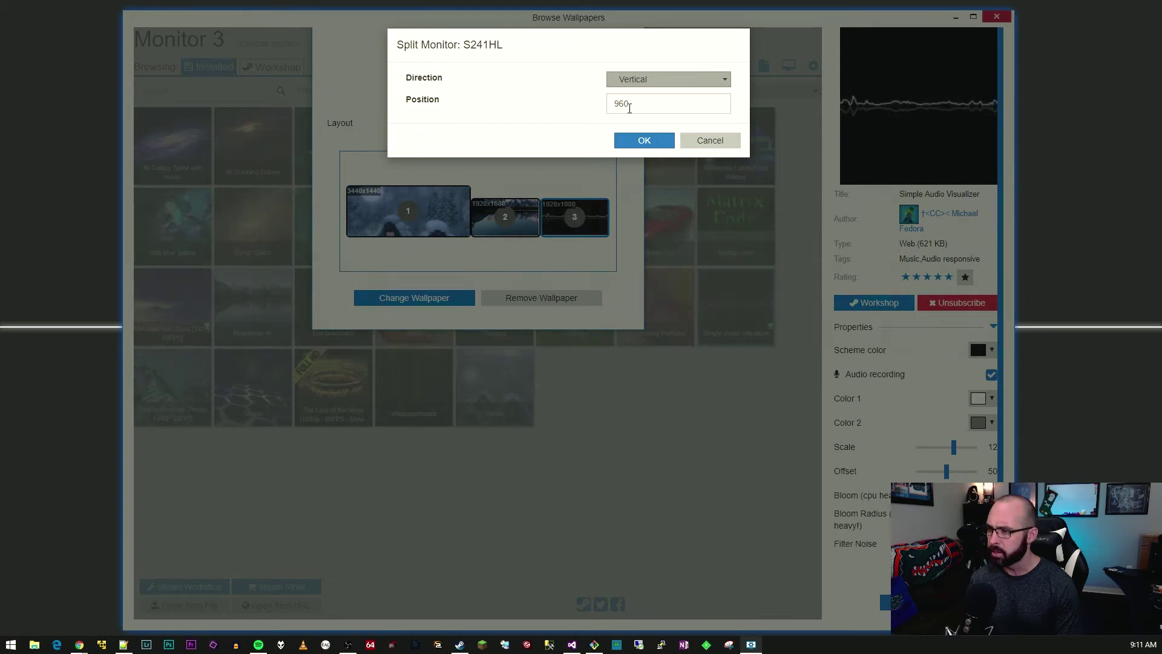
click(646, 143)
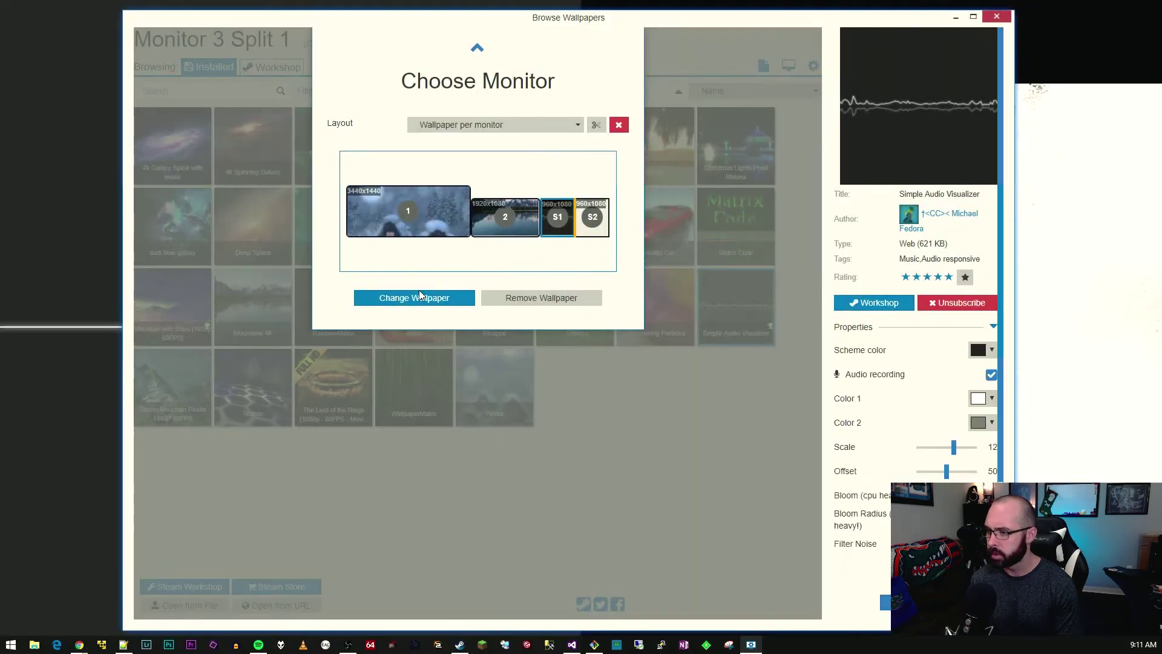
Set 4k Galaxy Spiral as the wallpaper on Monitor 3's second half (S2)
click(589, 229)
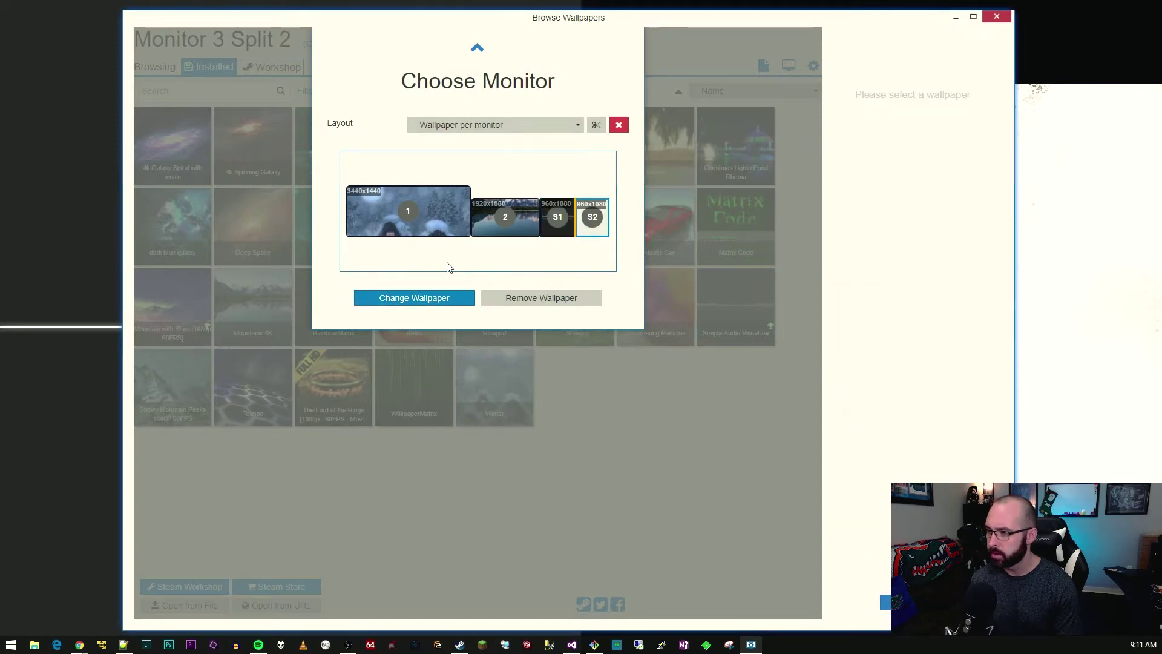
click(424, 298)
click(424, 297)
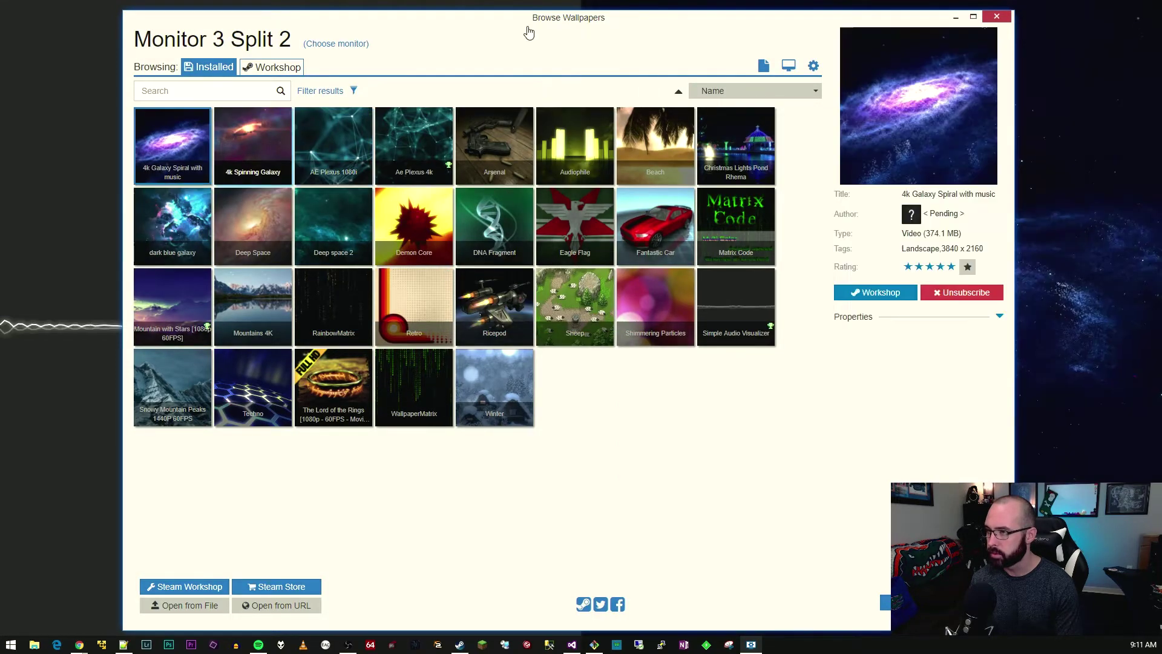
drag(586, 25, 0, 42)
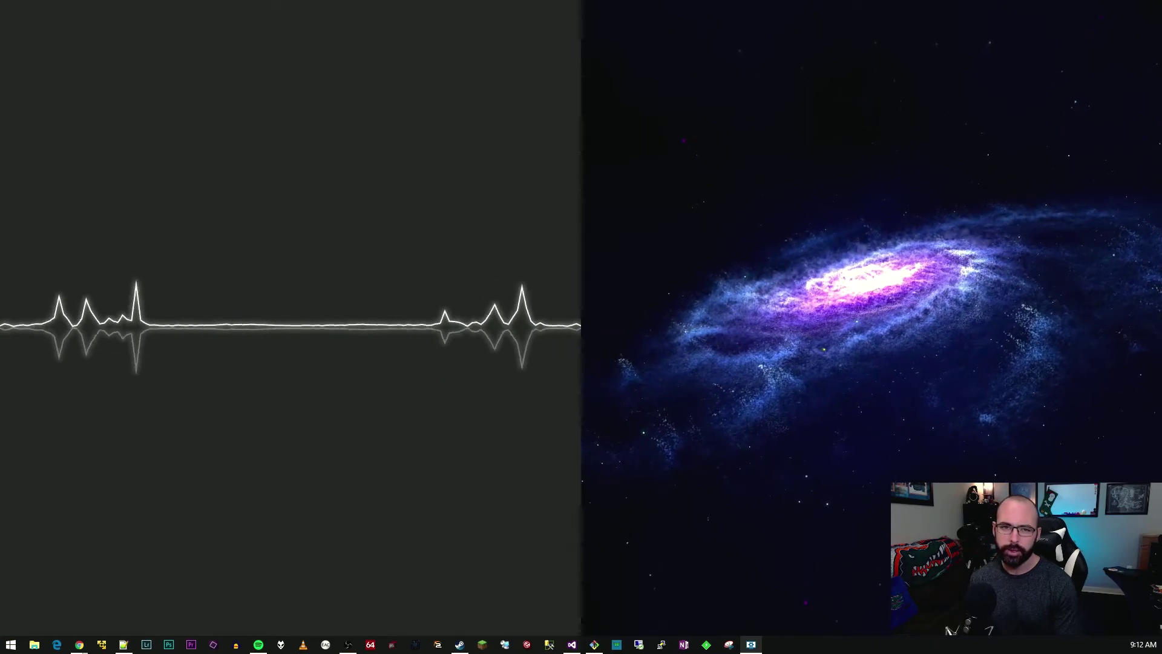
drag(0, 91, 576, 34)
click(336, 56)
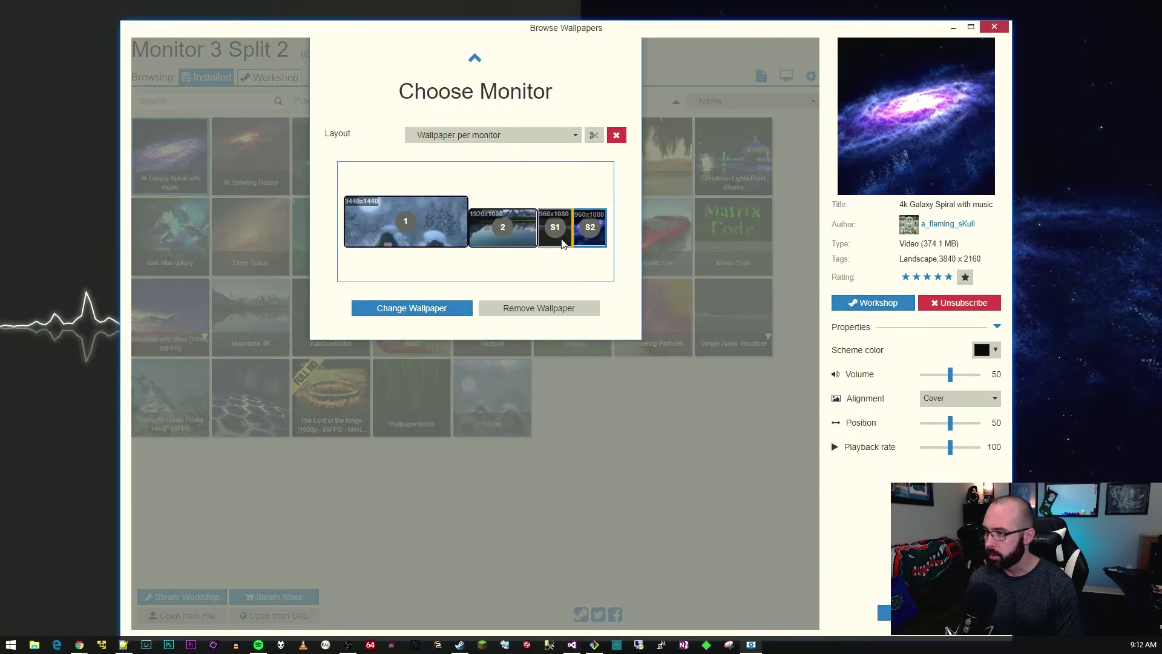
Remove Monitor 3's split and group monitors 2 and 3 into one 3840x1080 group G1
click(617, 135)
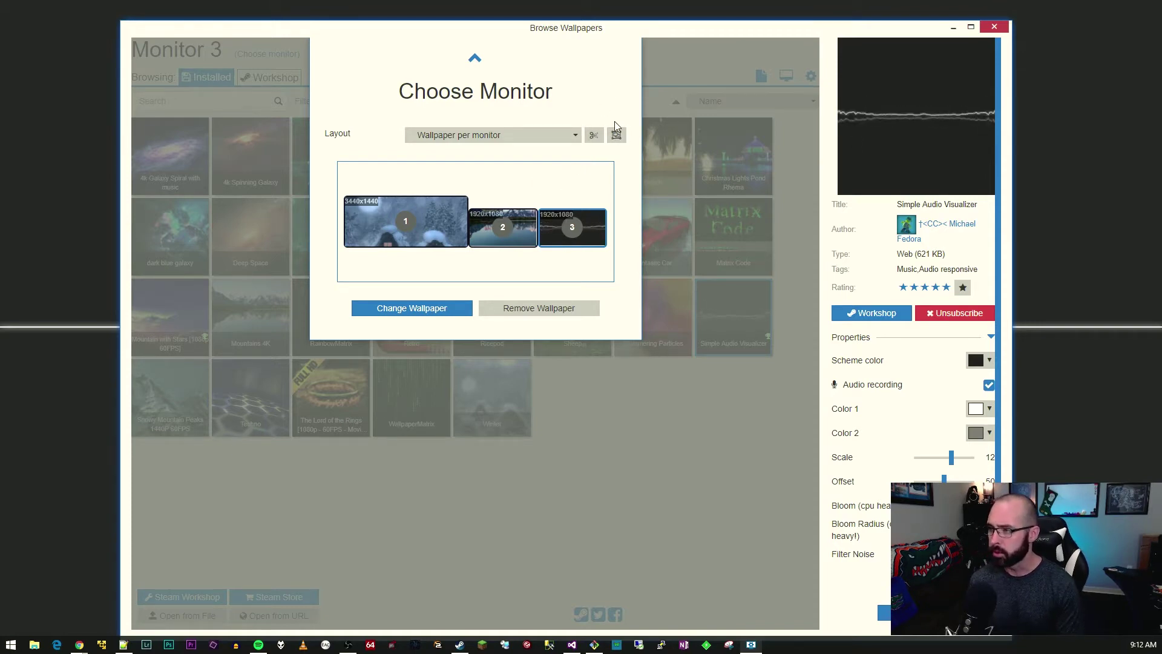
click(528, 236)
click(563, 236)
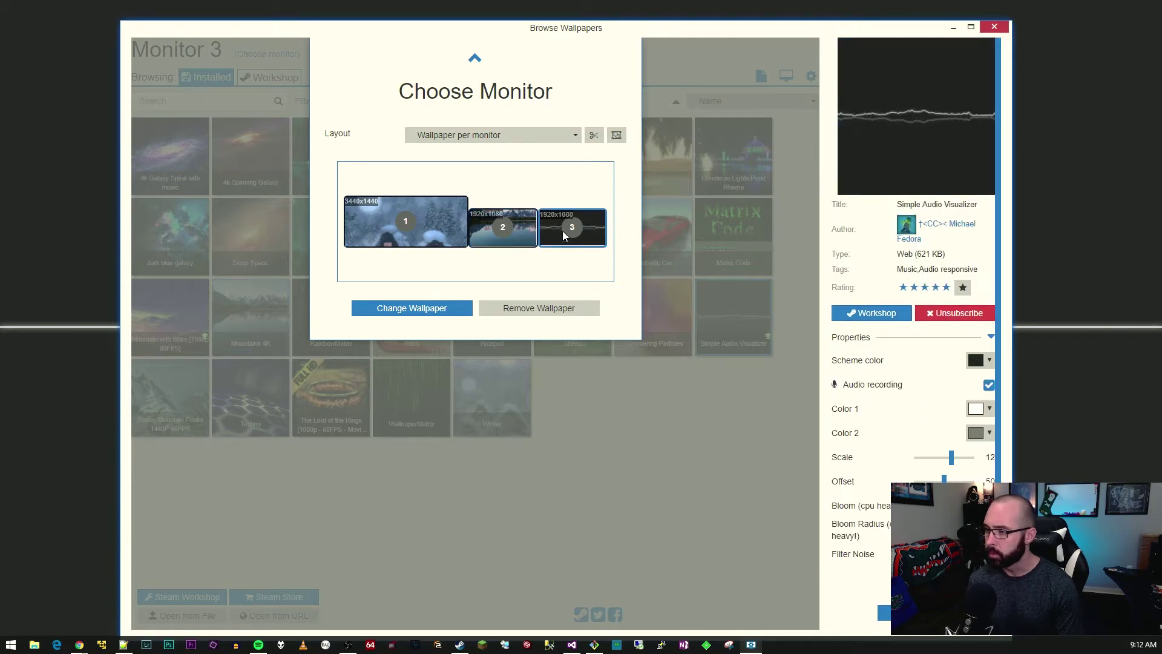
click(617, 138)
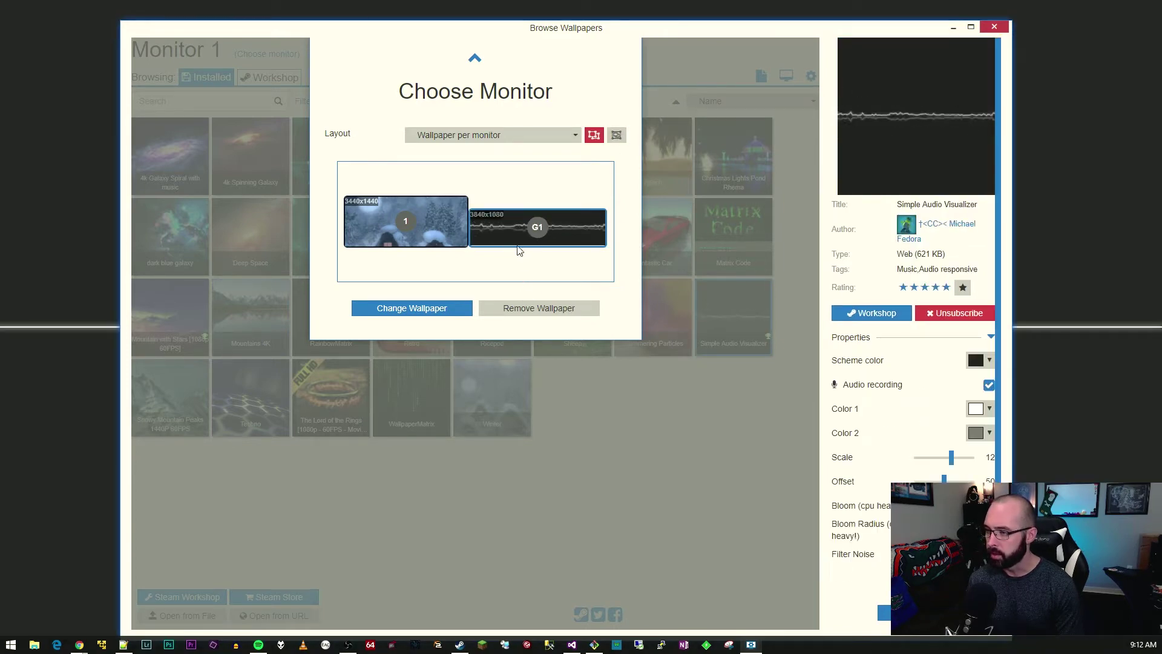
click(402, 310)
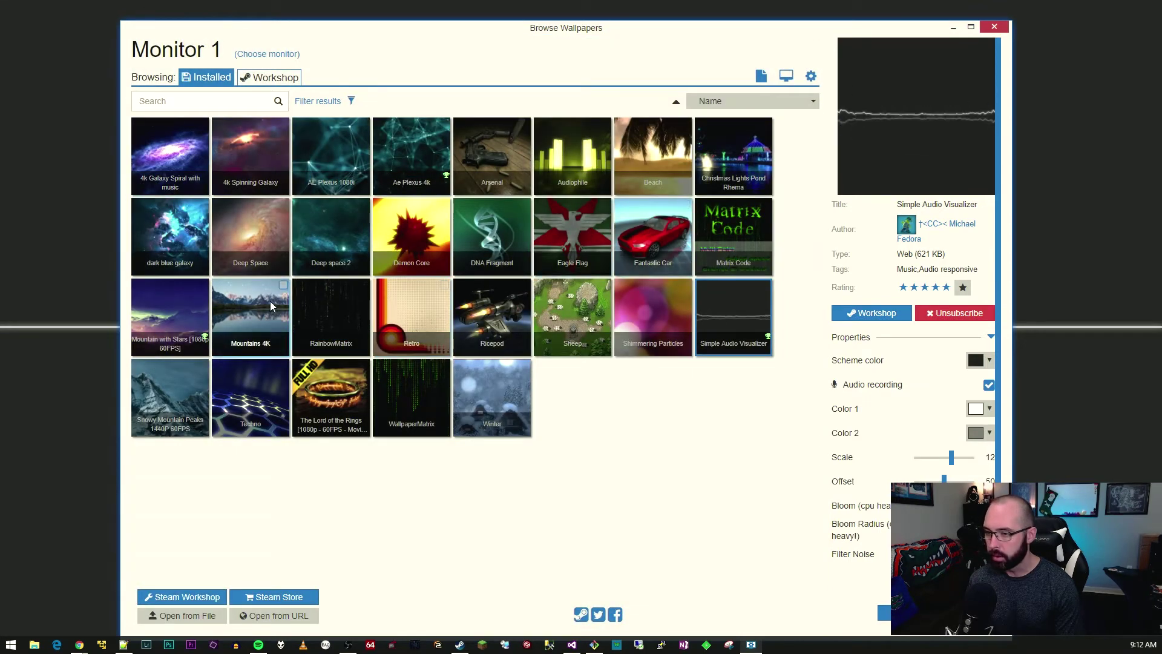
Apply Snowy Mountain Peaks 1440P 60FPS to Monitor 3 and return to its wallpaper grid
click(170, 400)
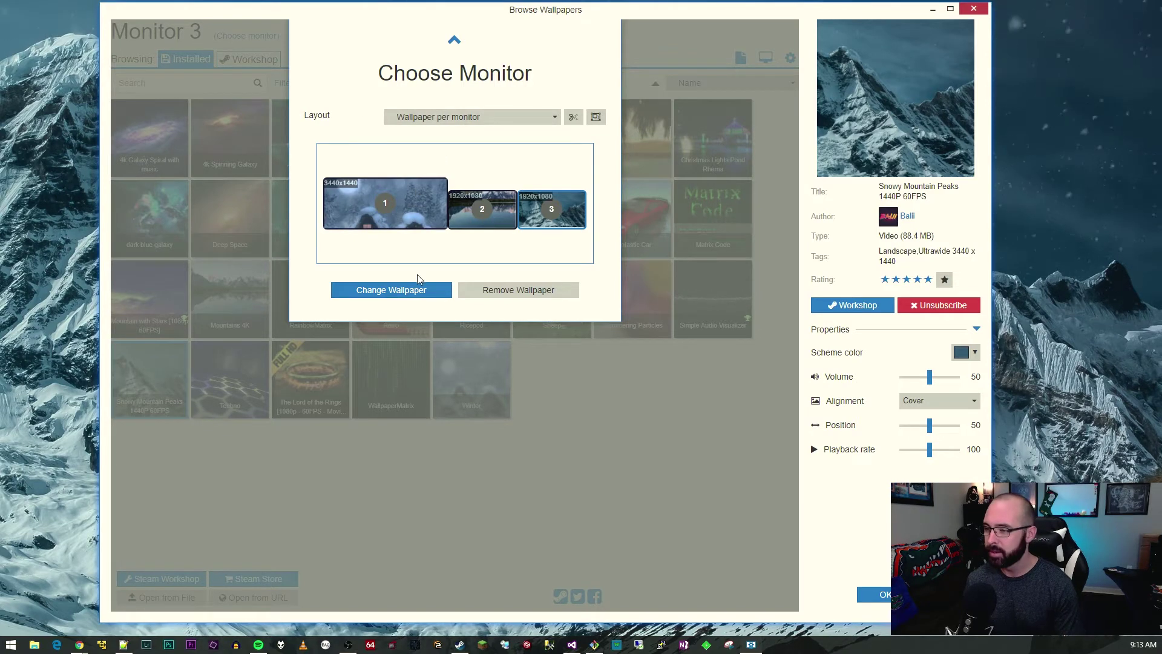
click(418, 290)
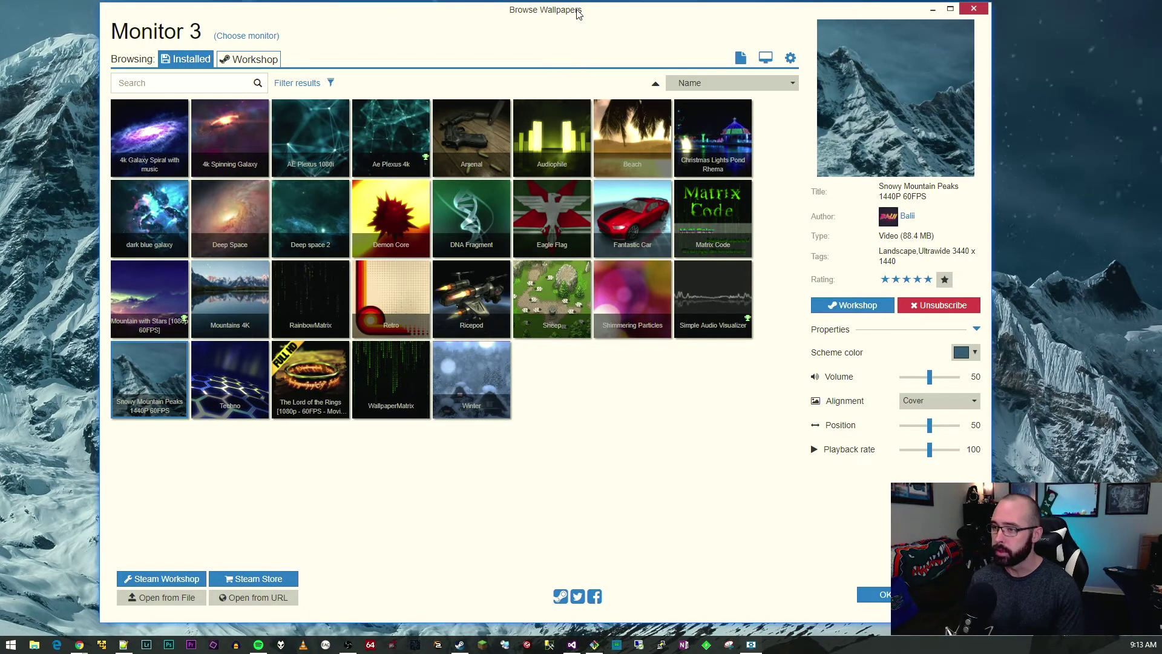
Reposition the wallpaper browser window and make it narrower
drag(574, 16, 531, 16)
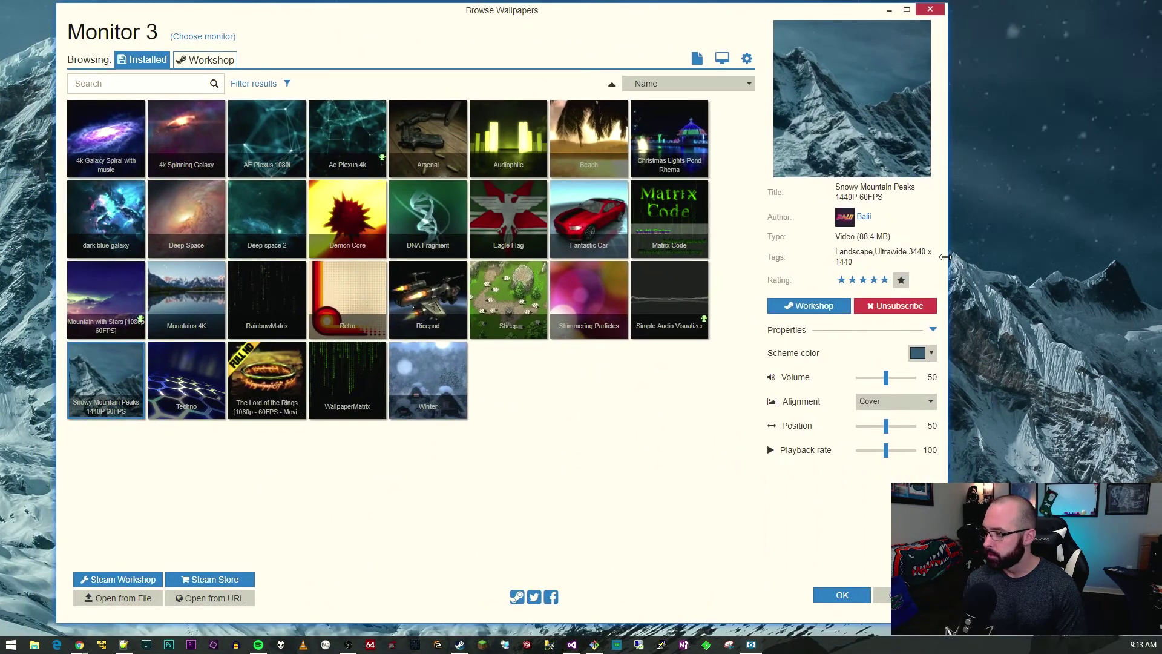
drag(946, 257, 648, 267)
drag(395, 20, 349, 26)
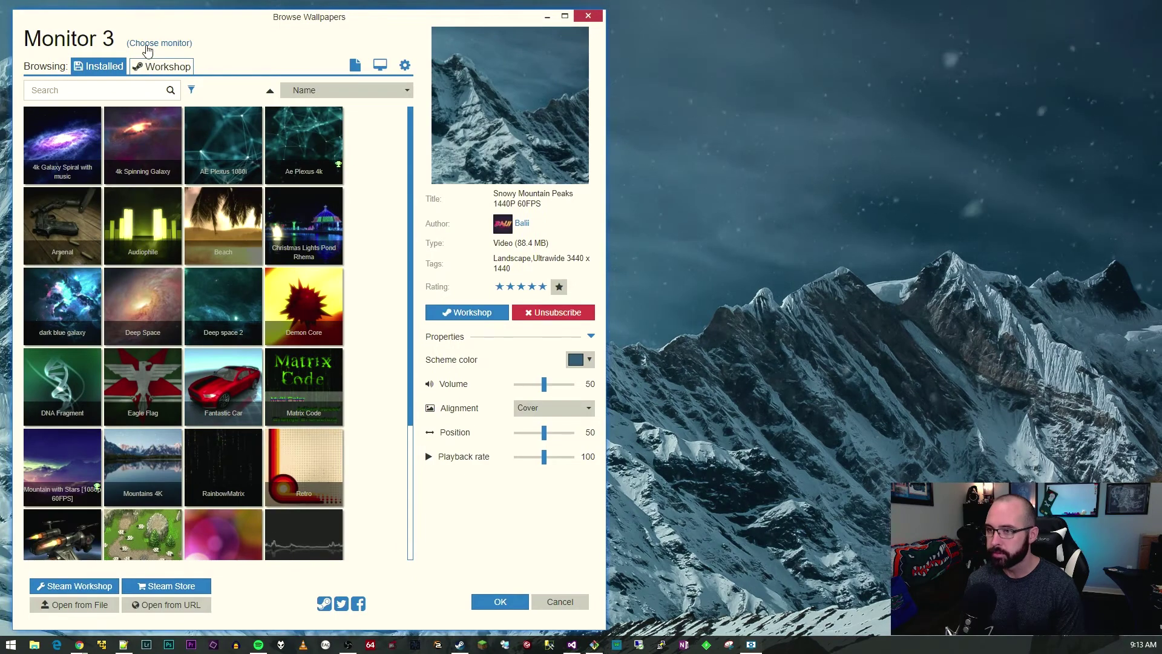
Split Monitor 3 vertically at 960 and open the wallpaper grid for Split 2
click(146, 46)
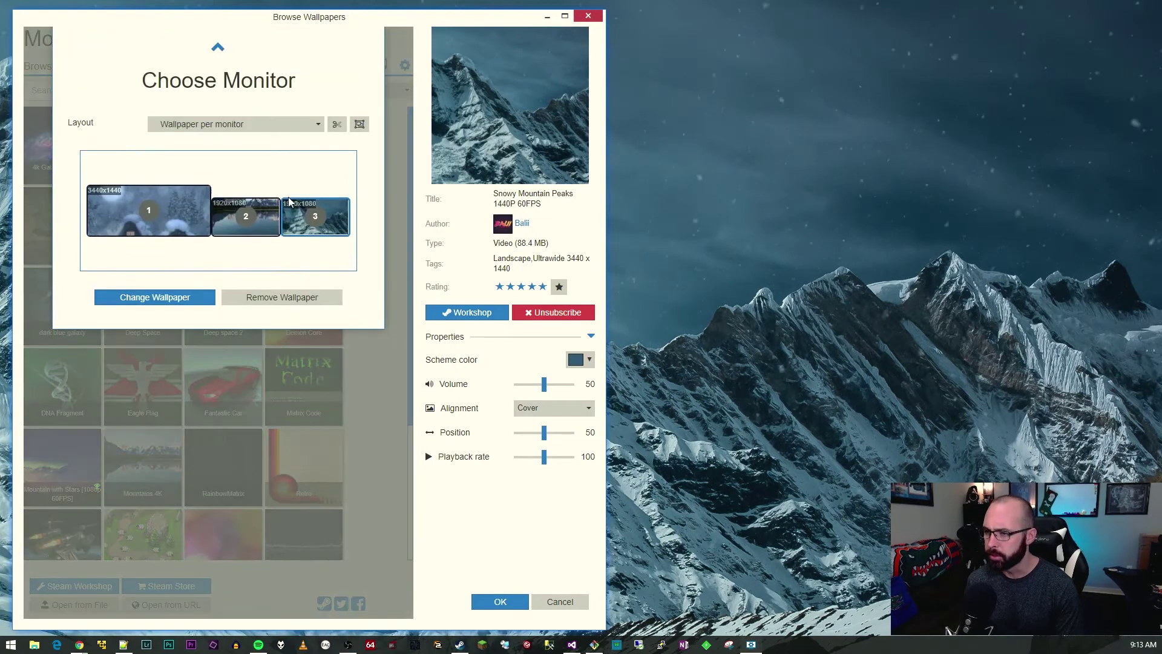
click(337, 124)
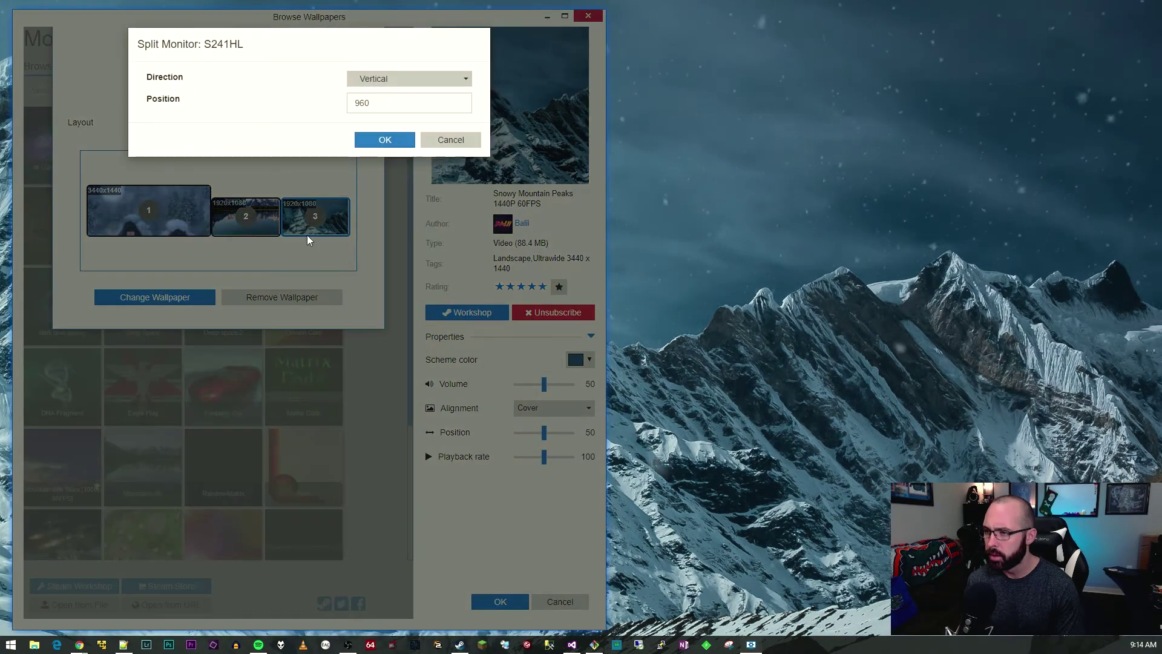
click(382, 142)
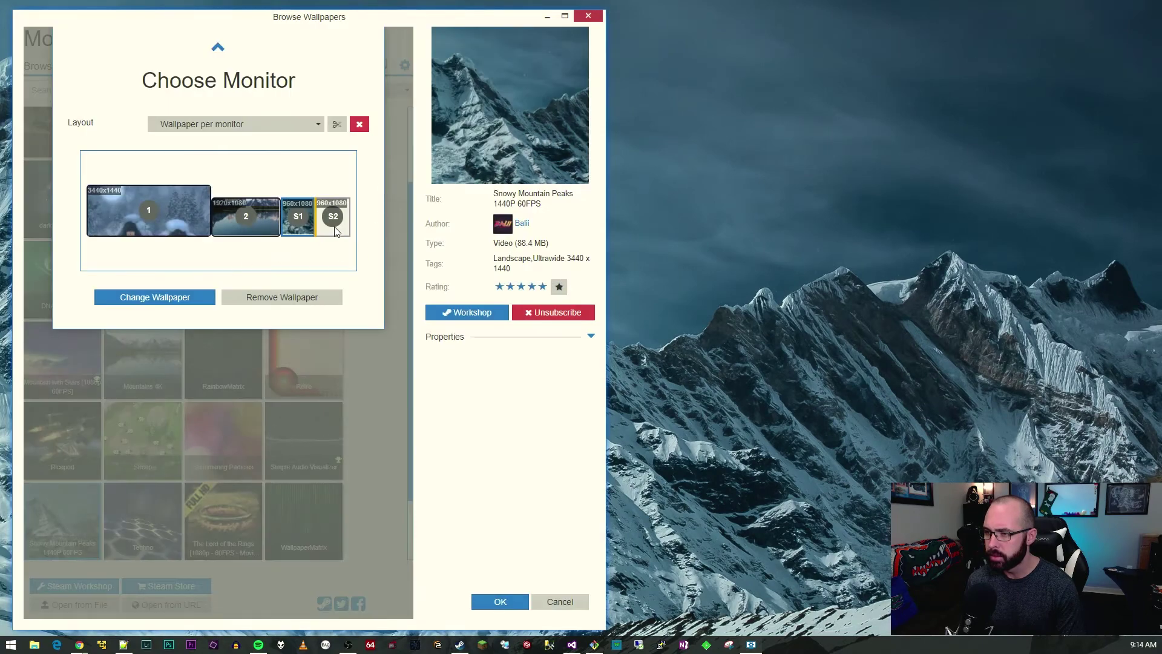
click(337, 235)
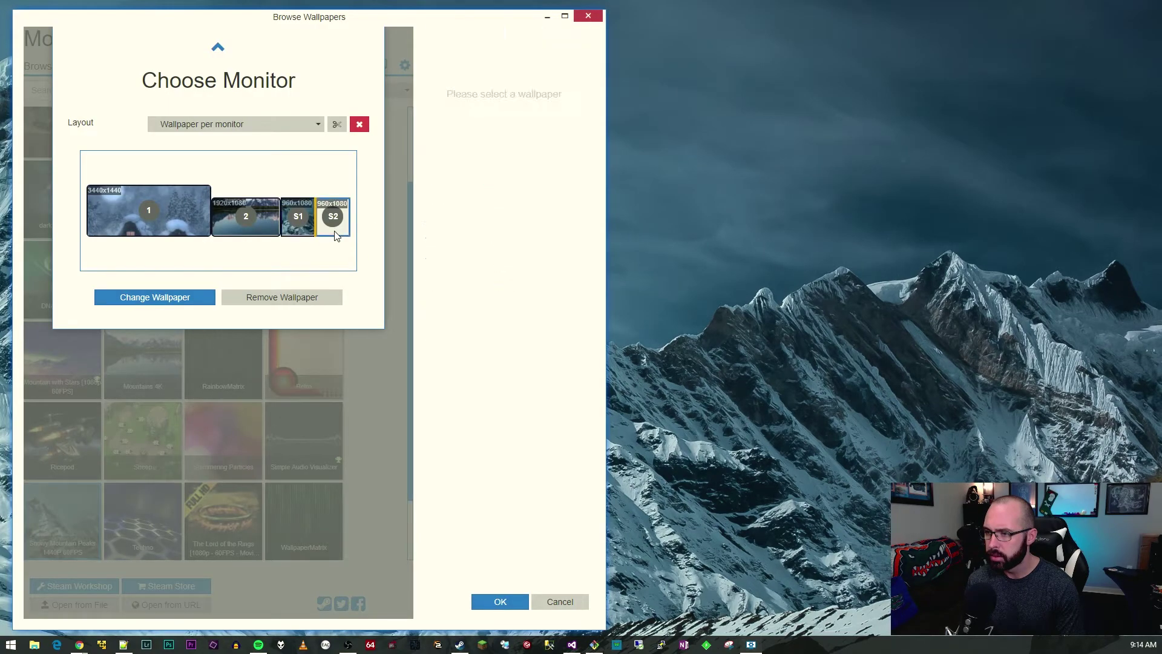
click(171, 298)
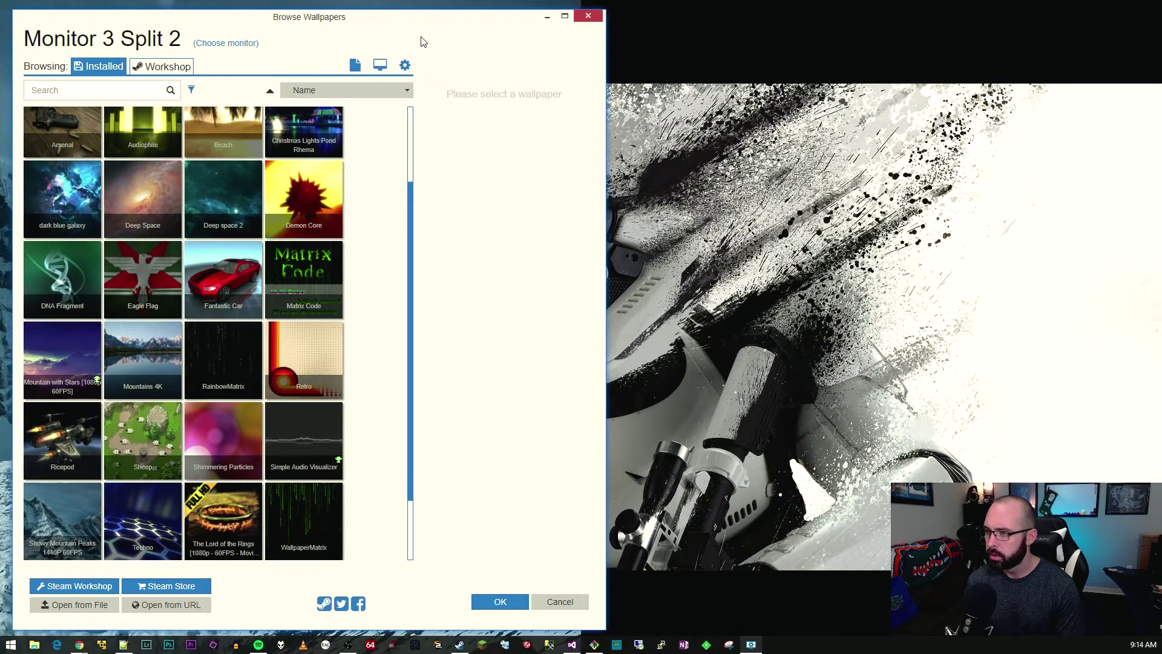
drag(338, 22, 0, 83)
click(462, 293)
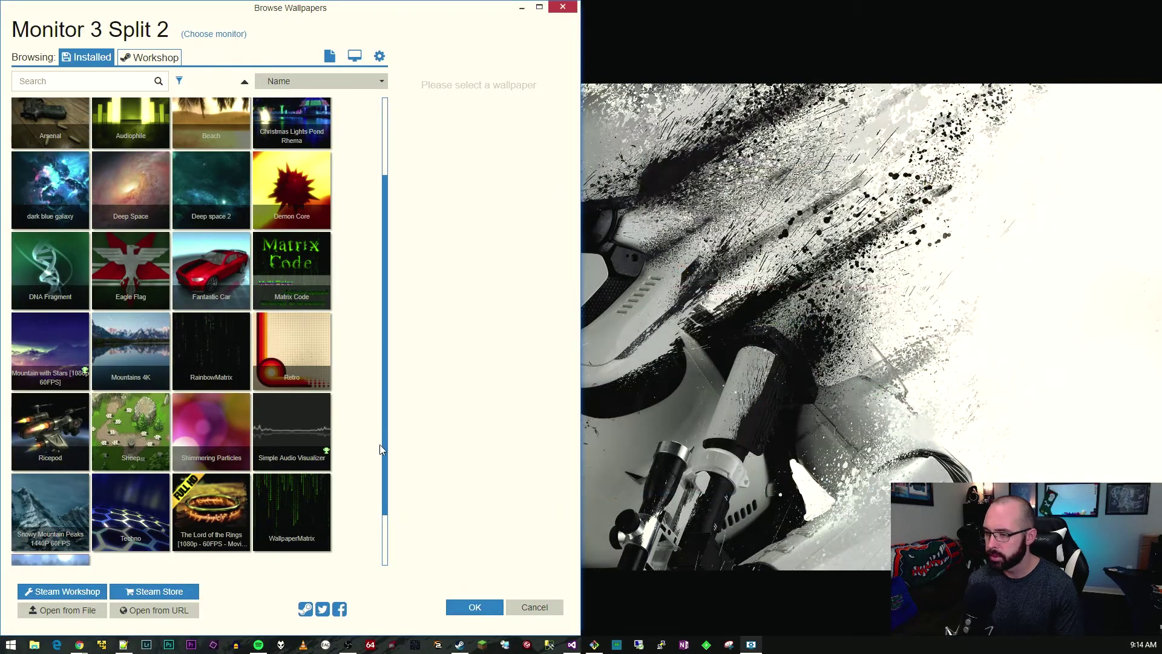
drag(387, 360, 381, 115)
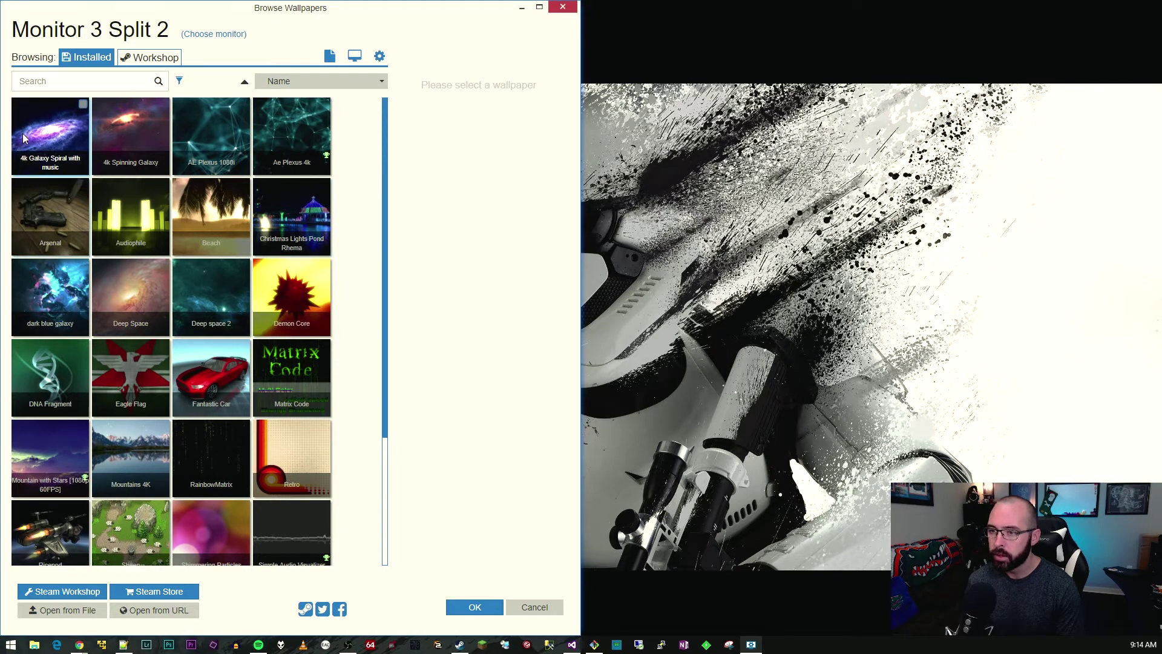
Apply 4k Galaxy Spiral with music to Split 2 with volume 0, position 49, playback rate 150
click(54, 143)
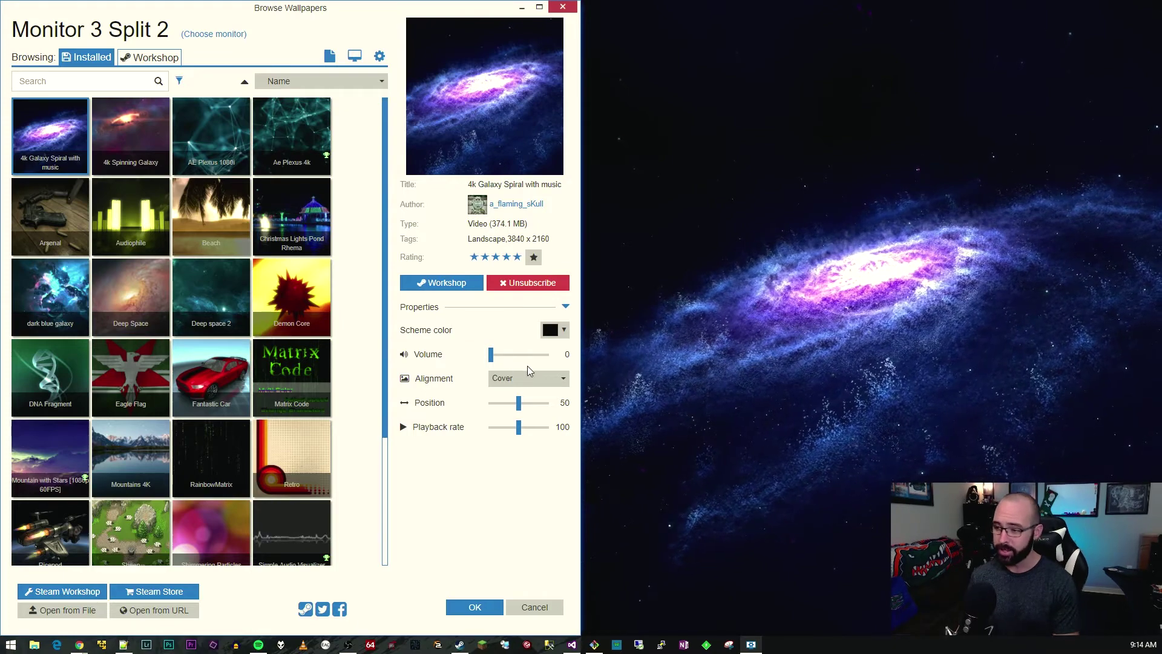
mouse_move(525, 412)
mouse_down()
mouse_move(507, 411)
mouse_move(530, 411)
mouse_move(517, 408)
mouse_up()
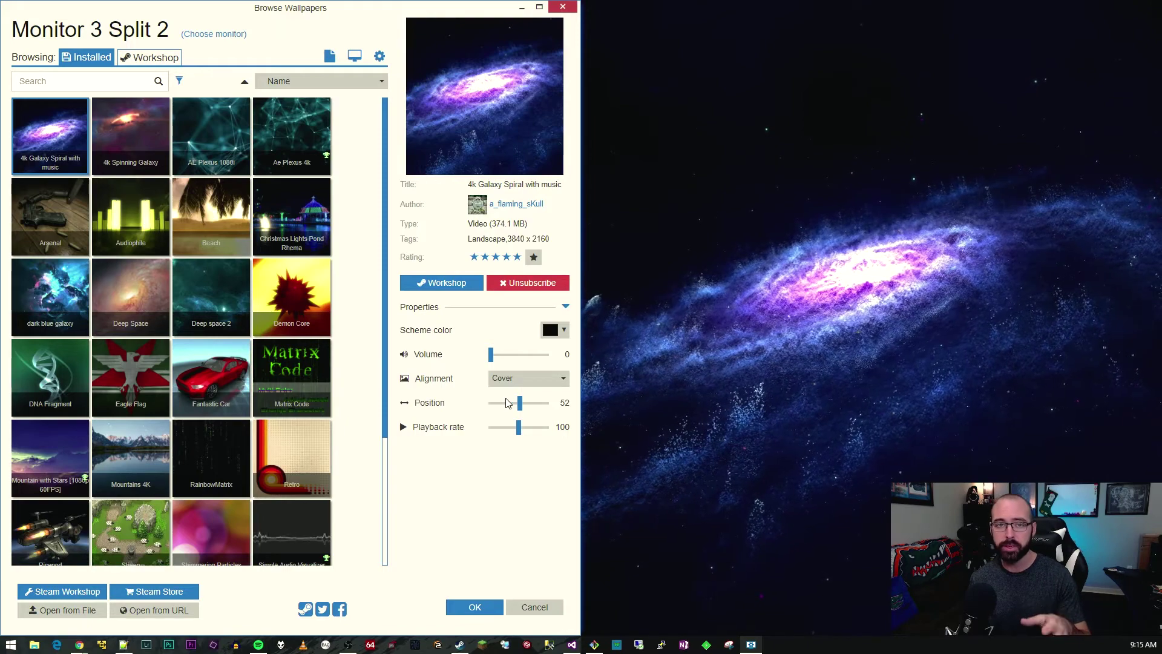
drag(519, 404, 520, 414)
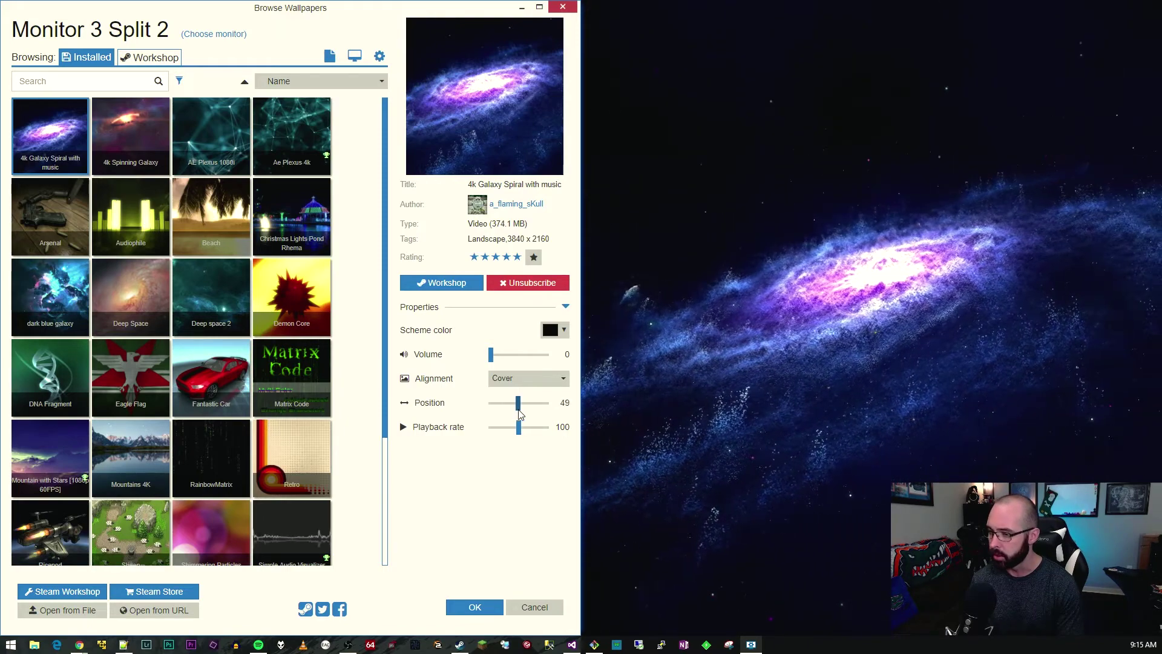
drag(519, 427, 546, 428)
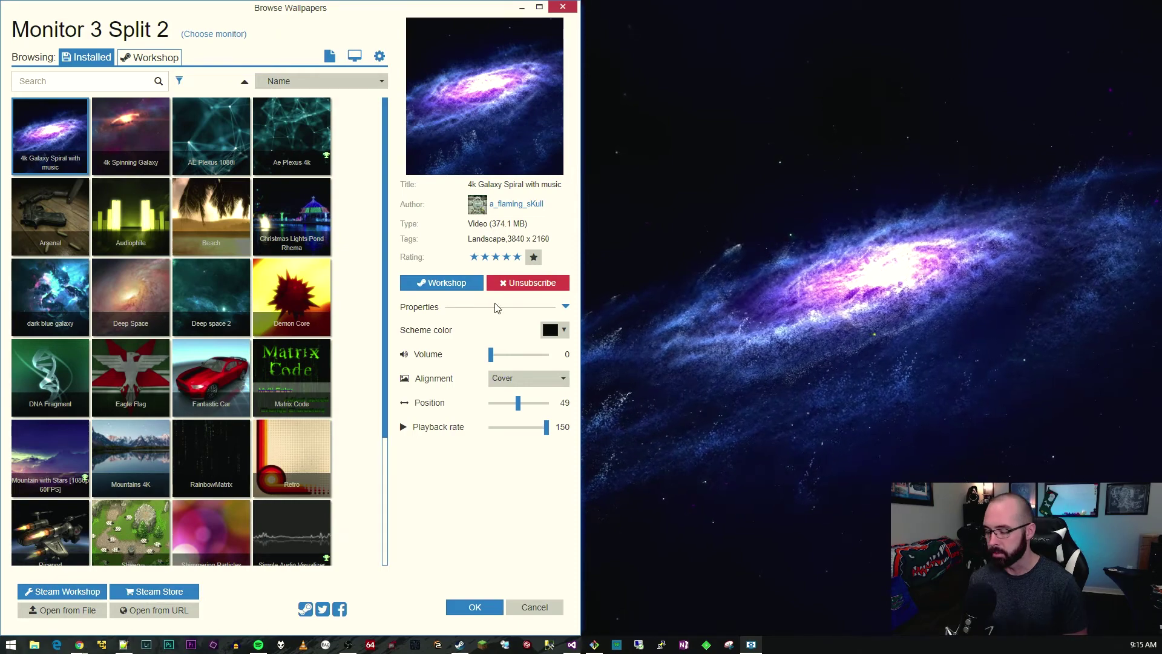
Browse page 2 of Workshop wallpapers and play the Halo 5 Guardian preview
click(159, 57)
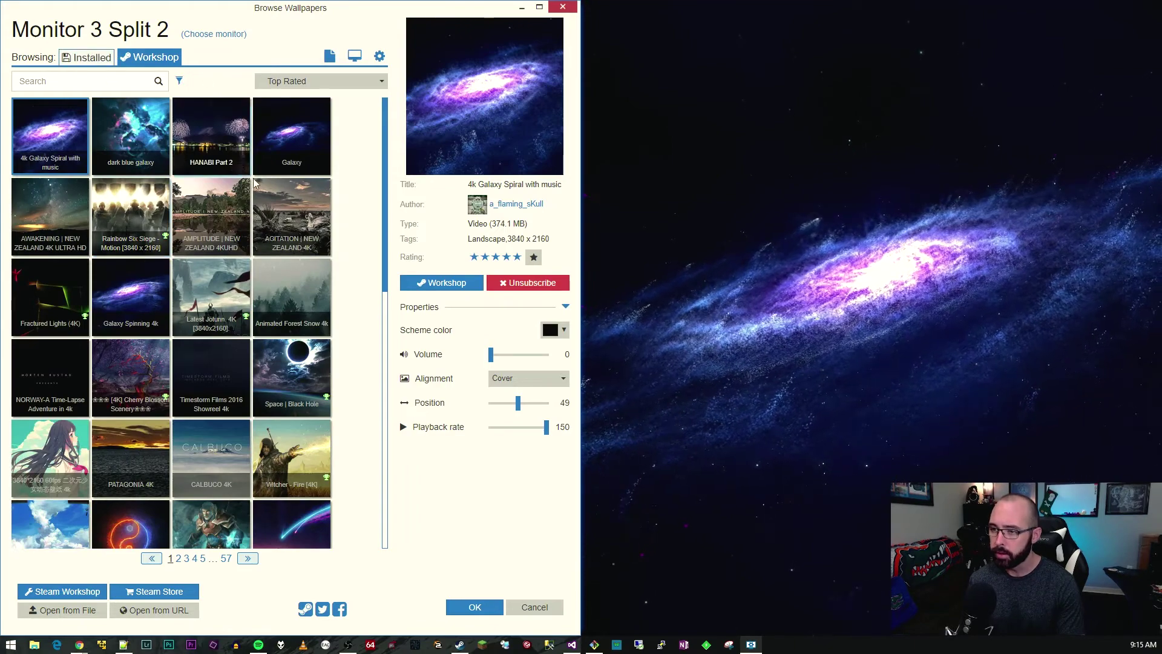
scroll(295, 184, down, 10)
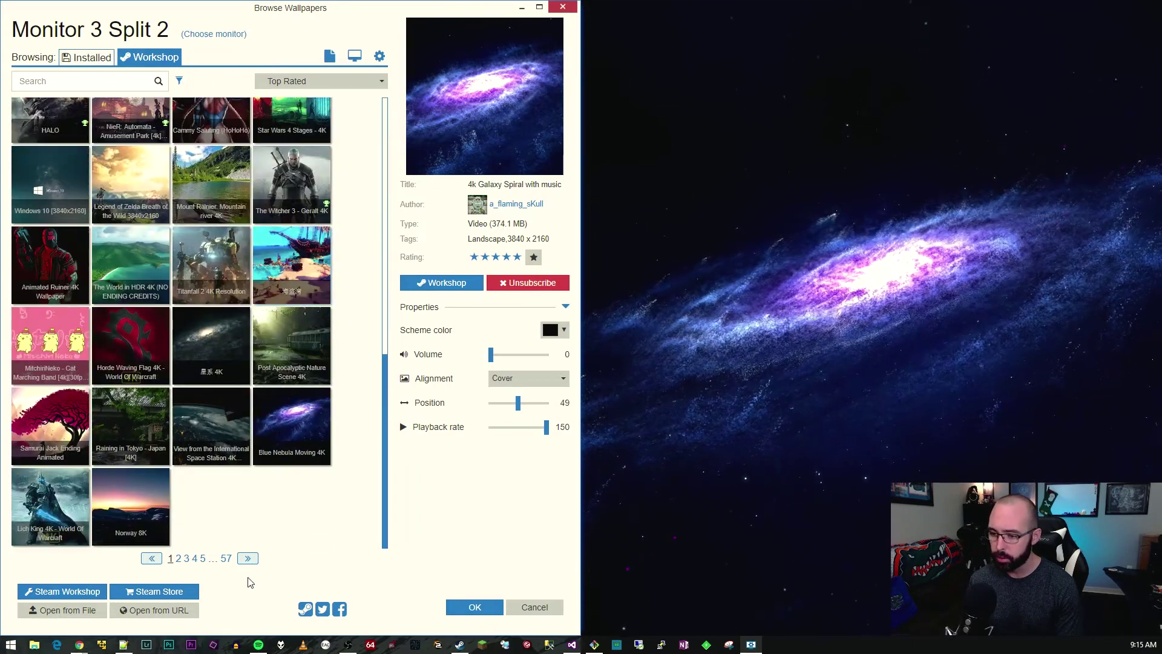
click(247, 558)
scroll(248, 283, down, 3)
scroll(247, 282, down, 4)
scroll(247, 282, up, 7)
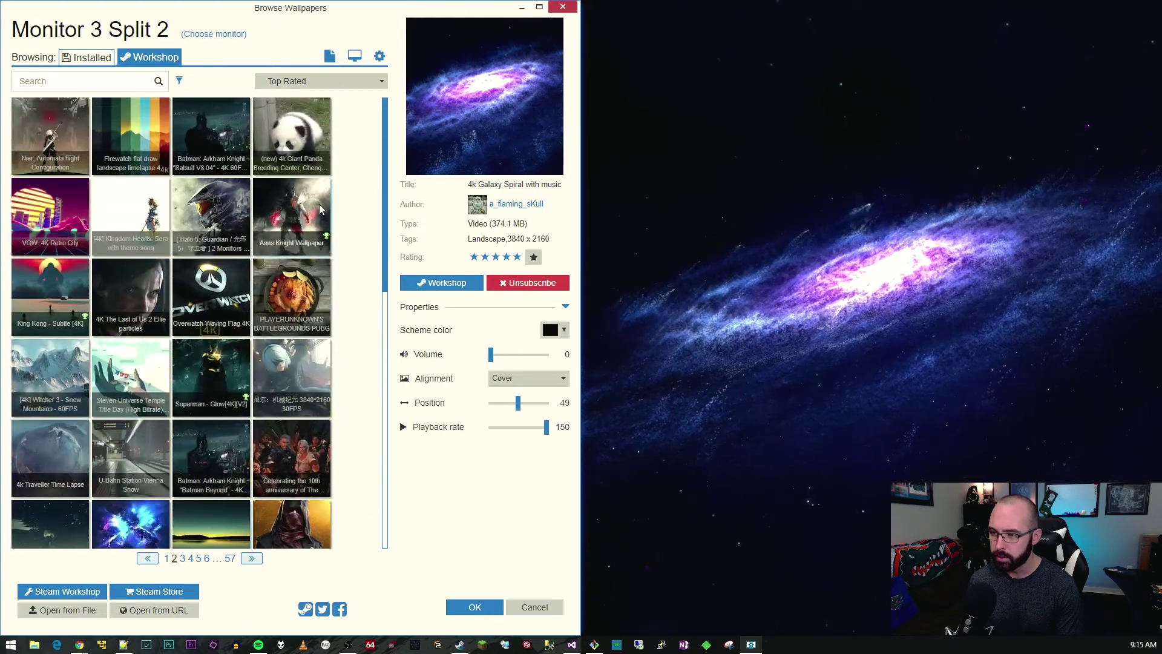
click(228, 206)
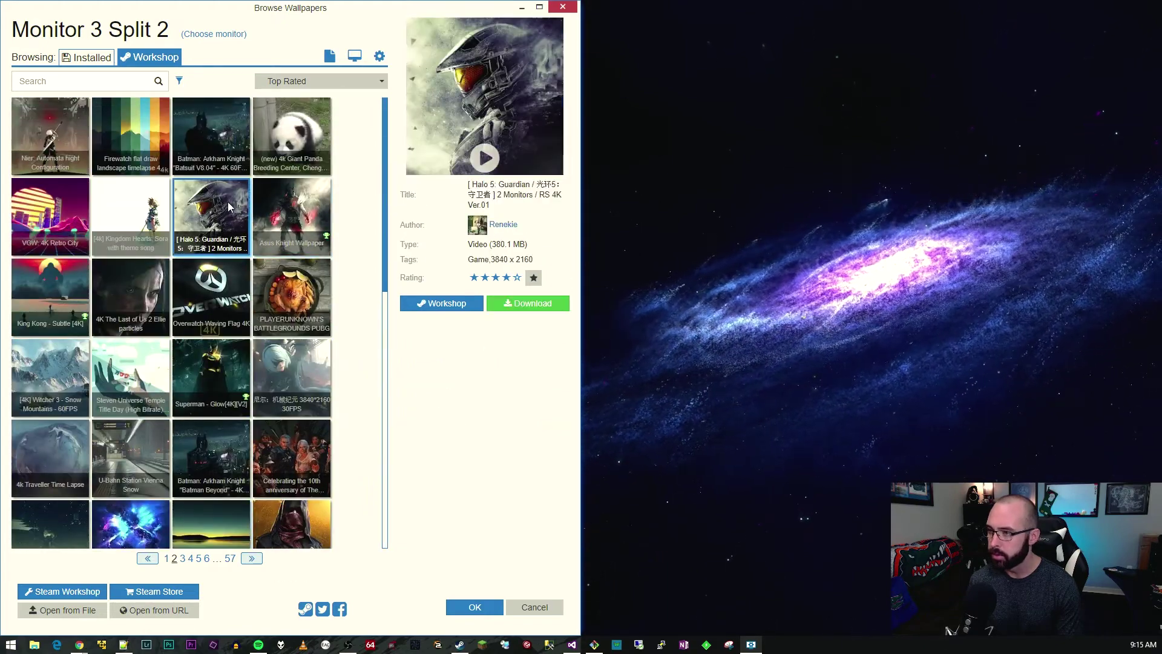
click(487, 160)
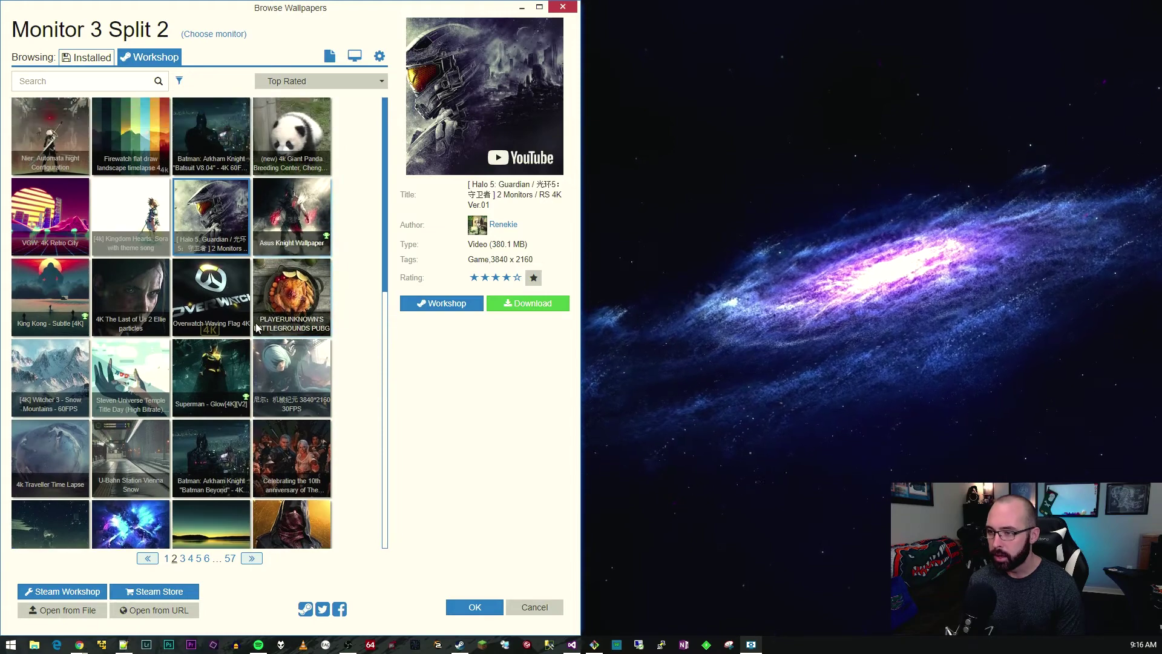
scroll(54, 427, down, 3)
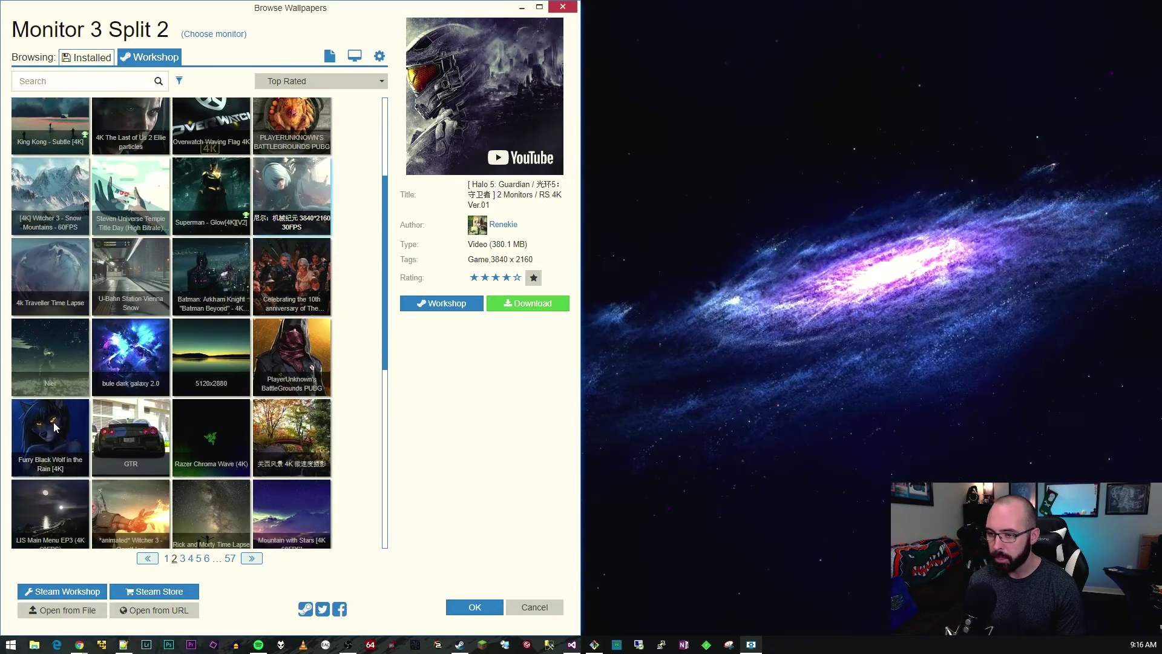
Go back to page 1 and preview the Latest Jötunn and Witcher - Fire wallpapers
click(151, 558)
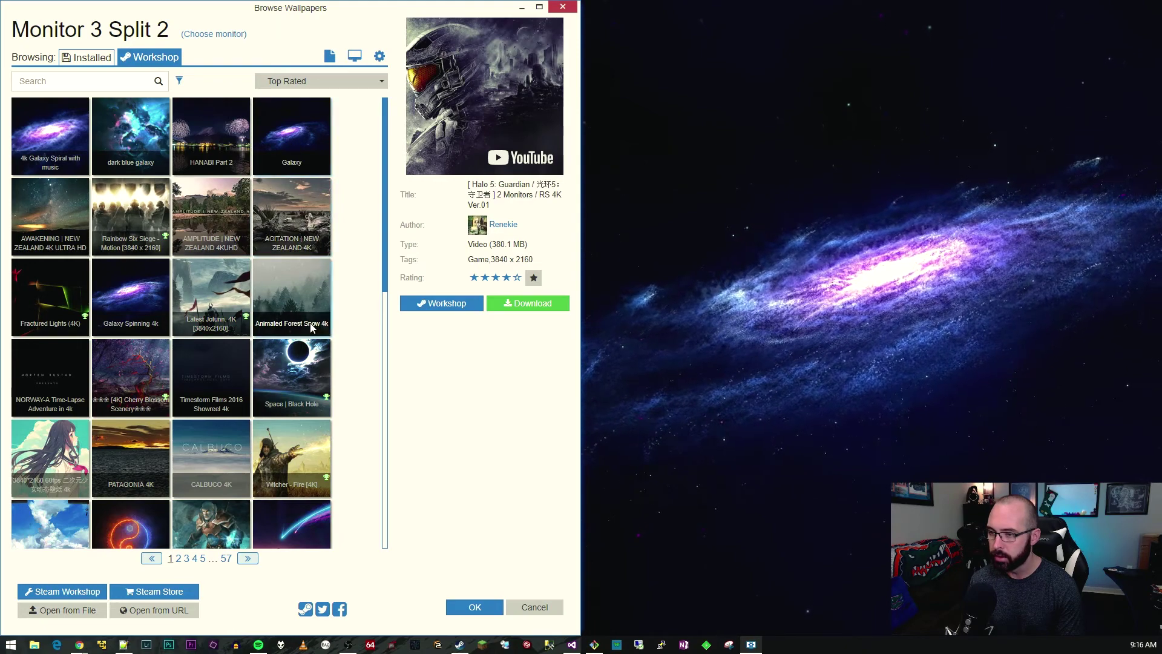
scroll(271, 278, down, 2)
click(239, 184)
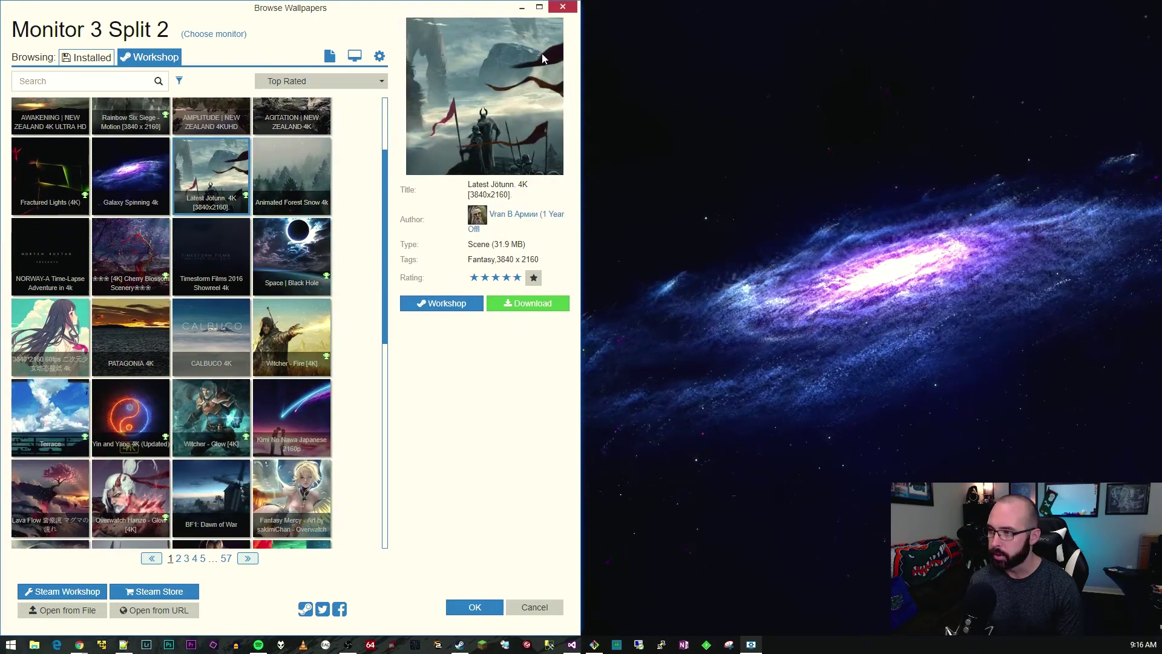
click(302, 333)
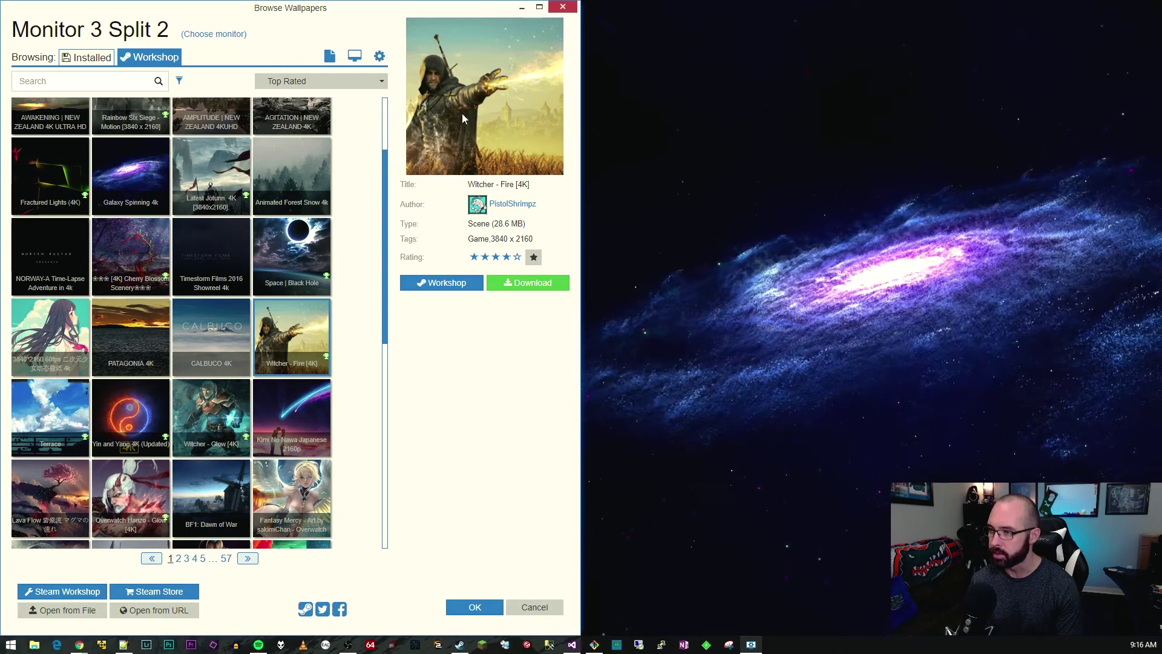
Check the Resolution filter choices, keep 3840 x 2160, close the filters and scroll the grid
click(179, 81)
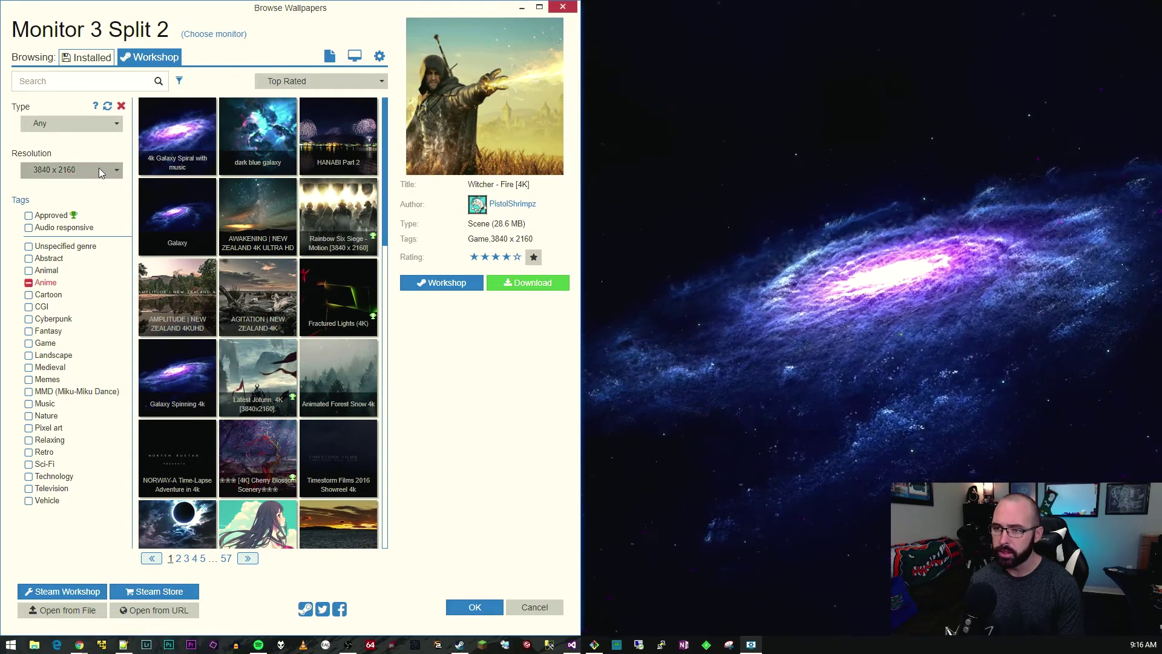
click(114, 171)
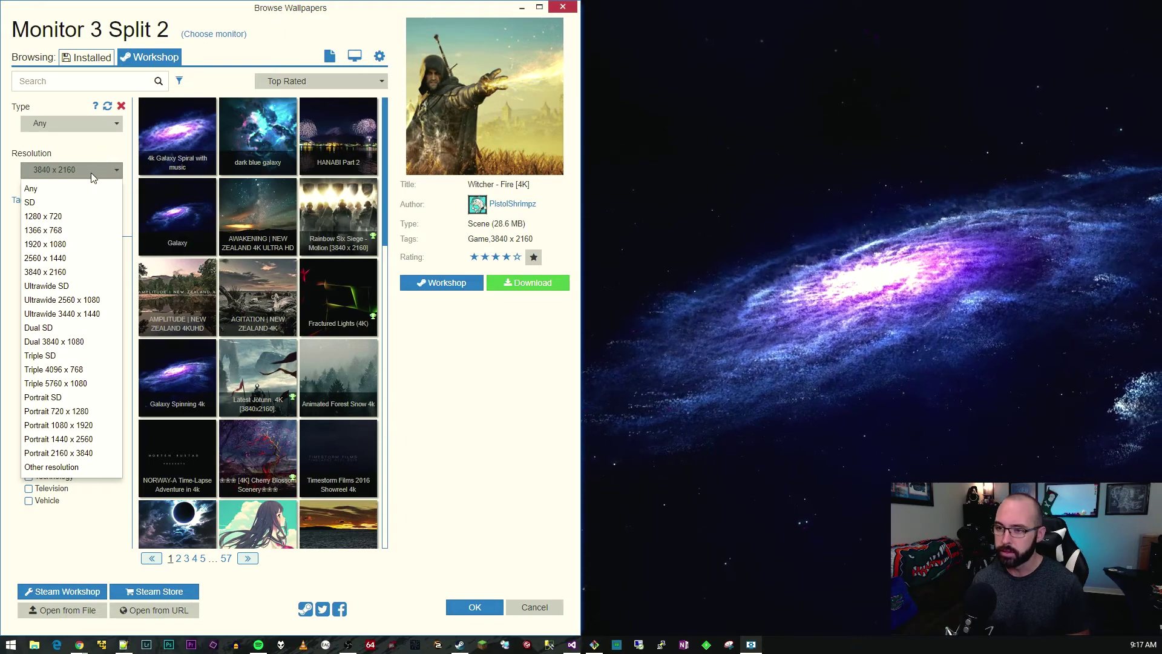
click(91, 169)
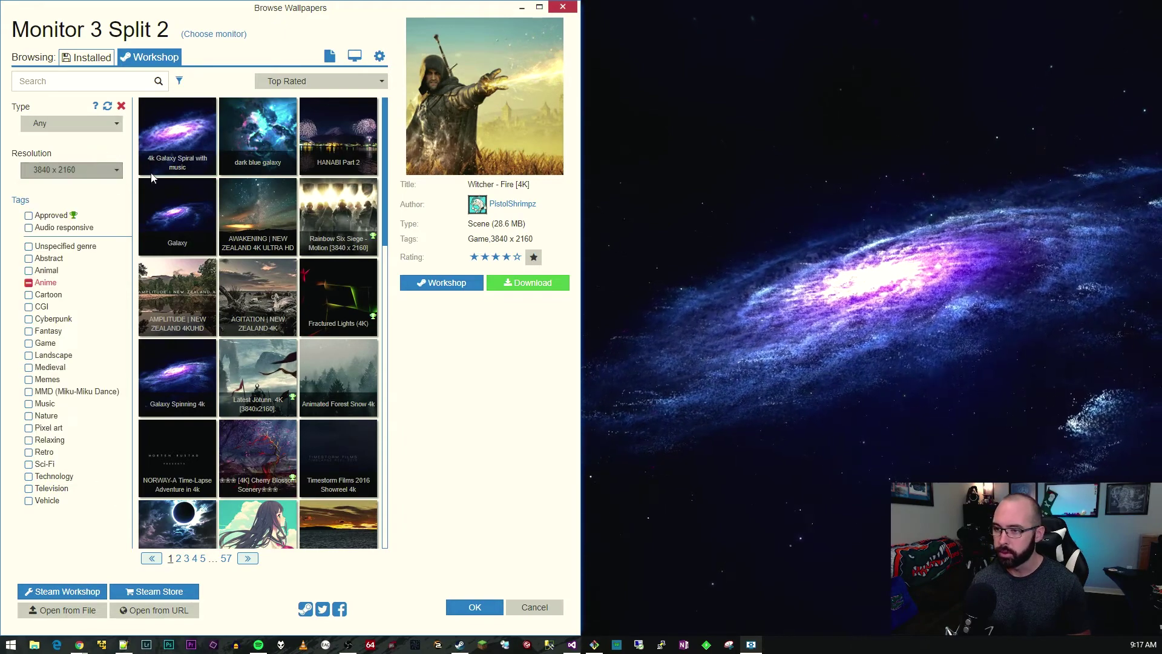
click(123, 107)
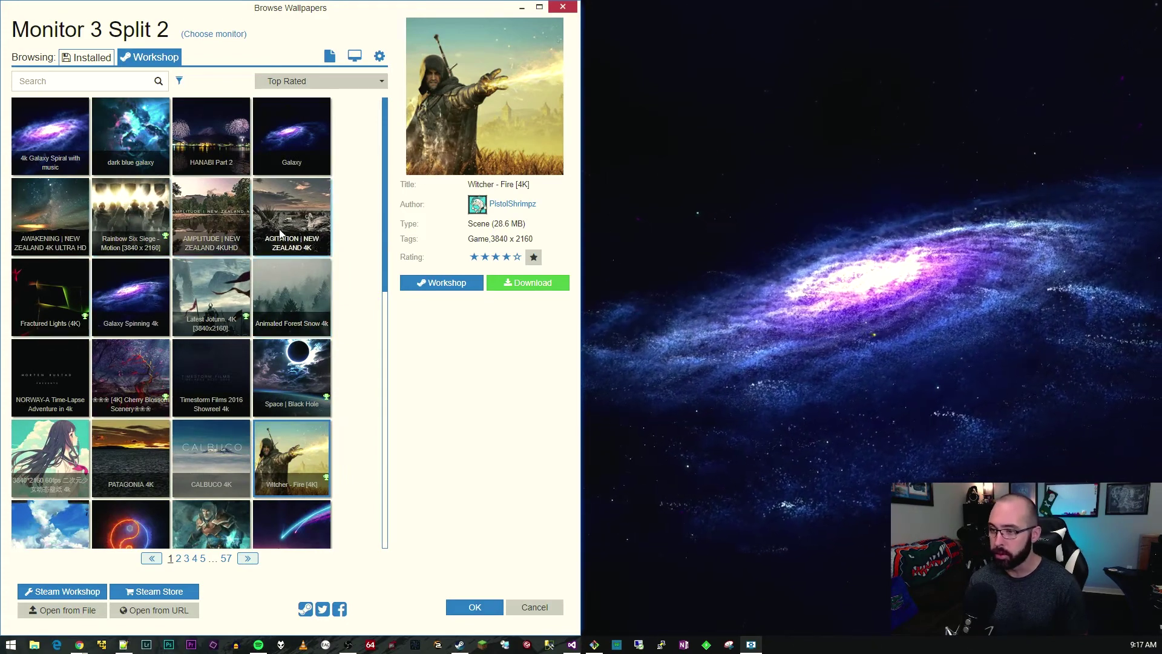
scroll(350, 348, down, 1)
scroll(349, 347, down, 1)
scroll(356, 345, down, 3)
Download and subscribe to The Witcher 3 - Geralt 4K so it plays on Split 2
click(323, 409)
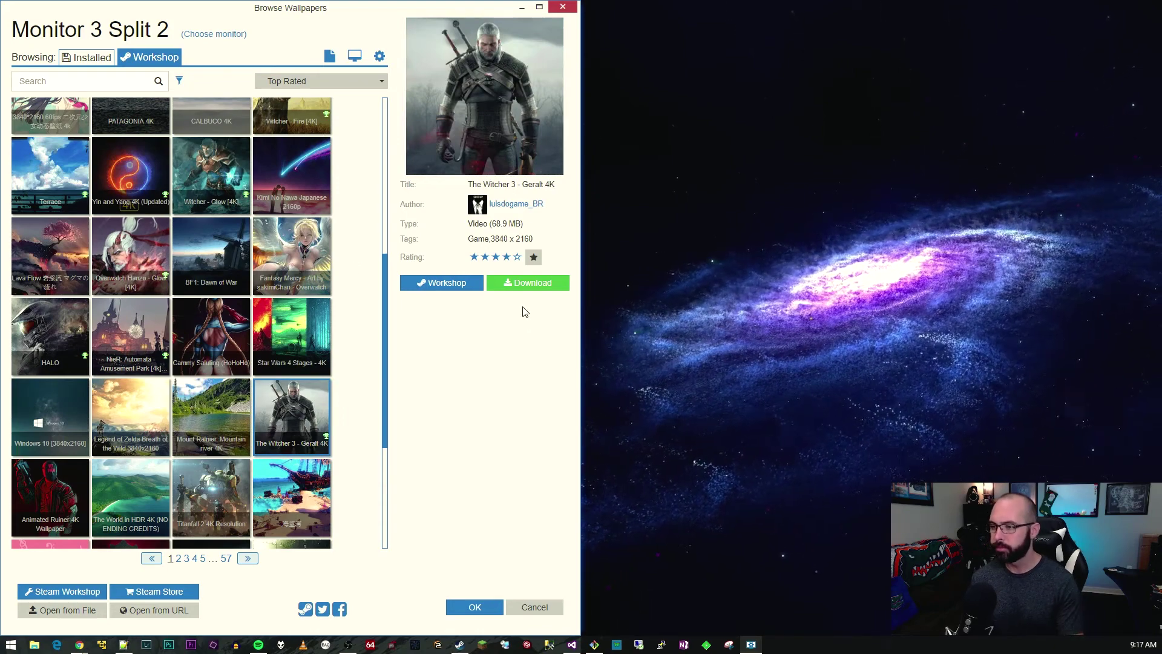
mouse_move(492, 259)
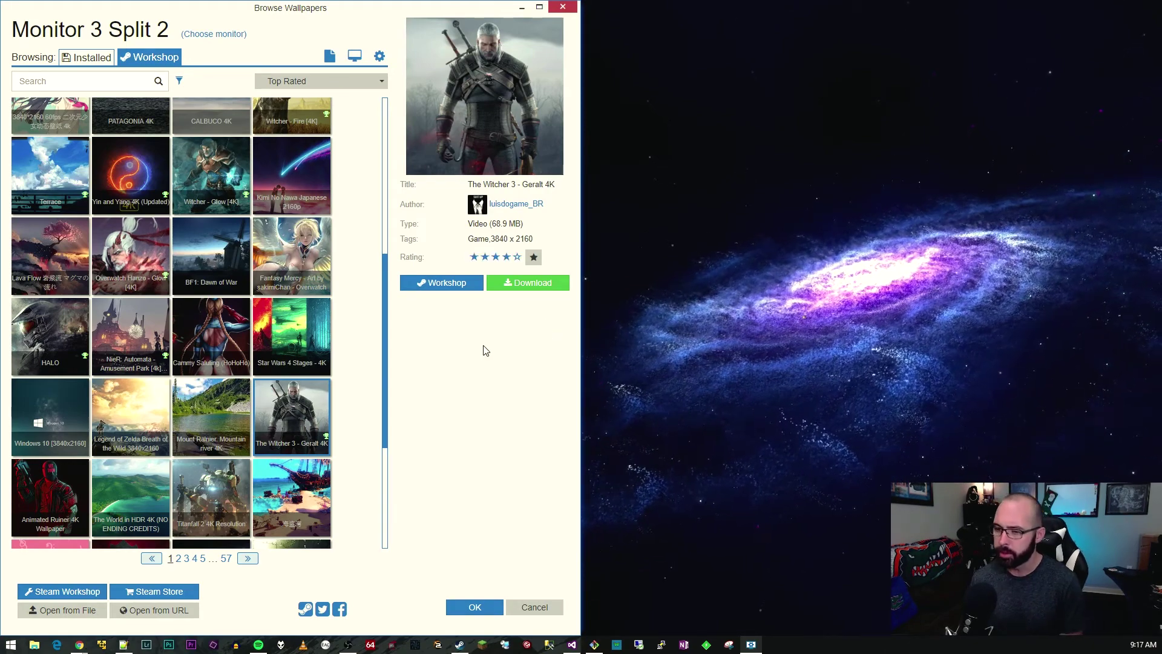
click(527, 283)
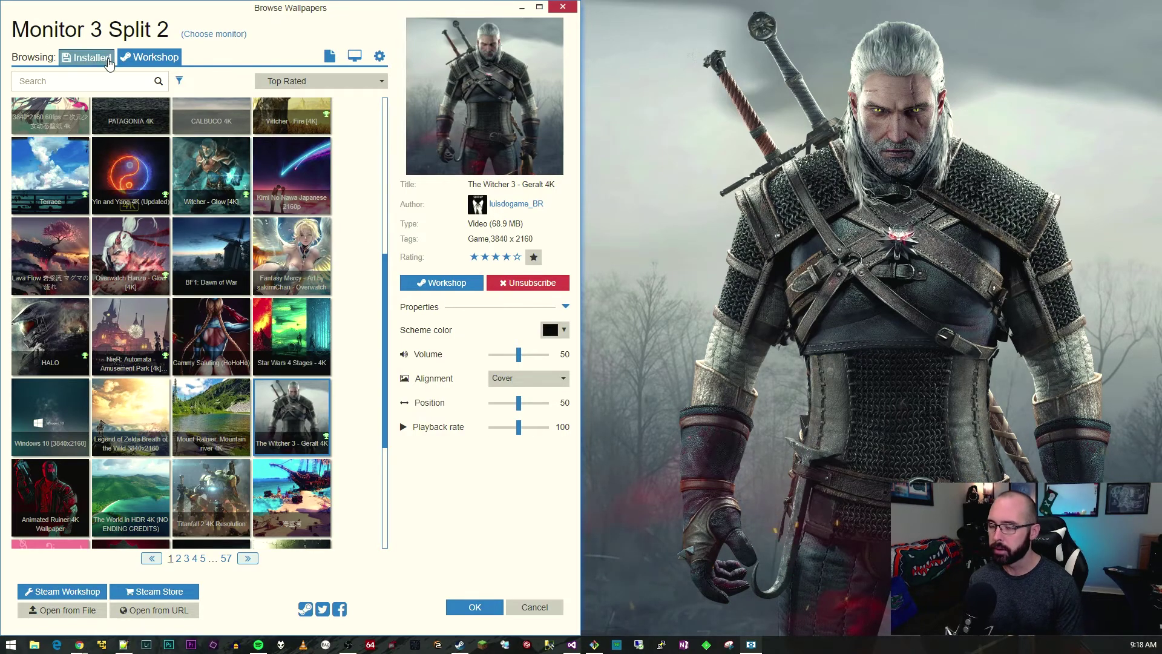
From Installed, try Matrix Code, Ae Plexus 4k, Mountains 4K and Christmas Lights Pond Rhema, ending on Simple Audio Visualizer
click(86, 57)
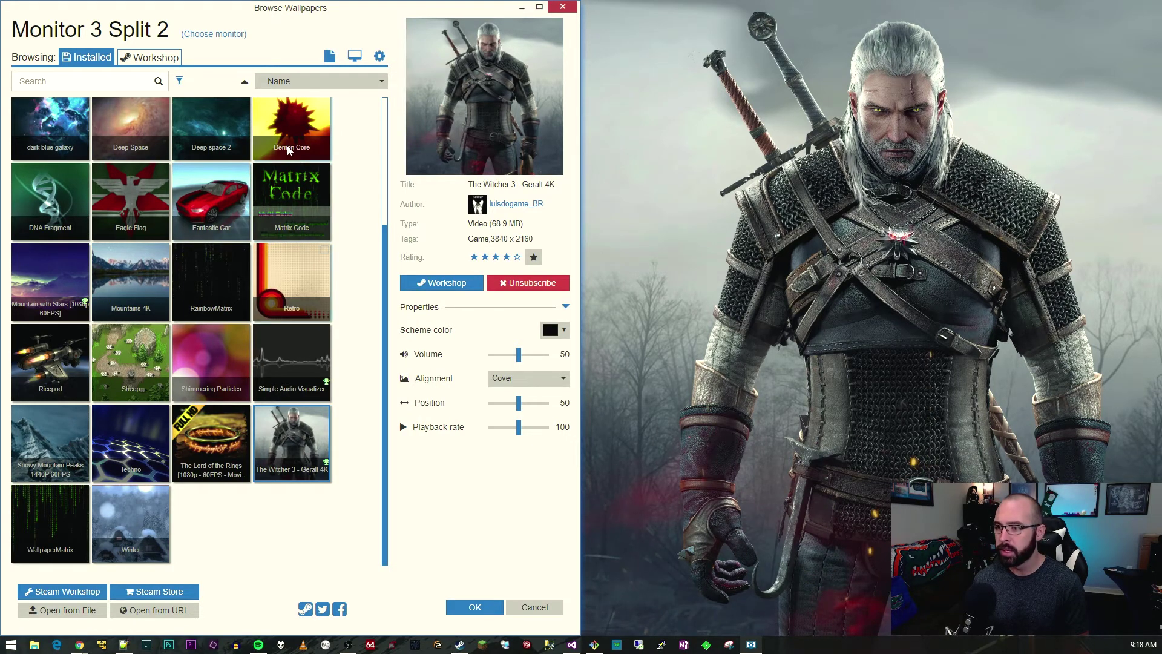
click(292, 203)
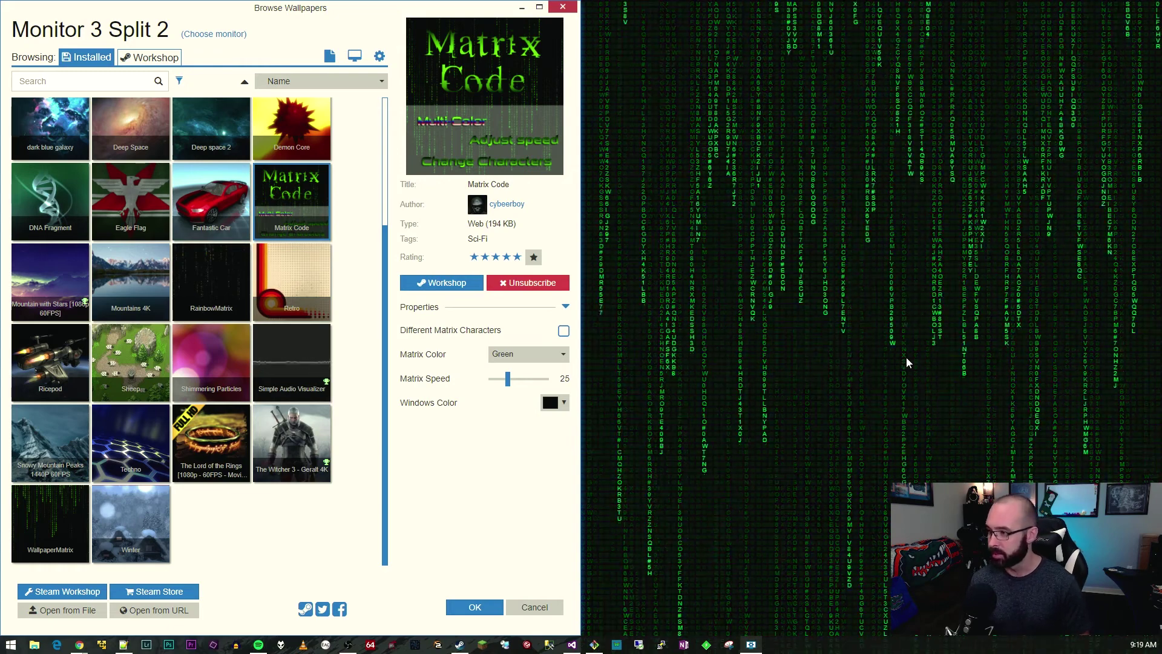
scroll(326, 351, up, 1)
scroll(327, 351, up, 3)
click(292, 136)
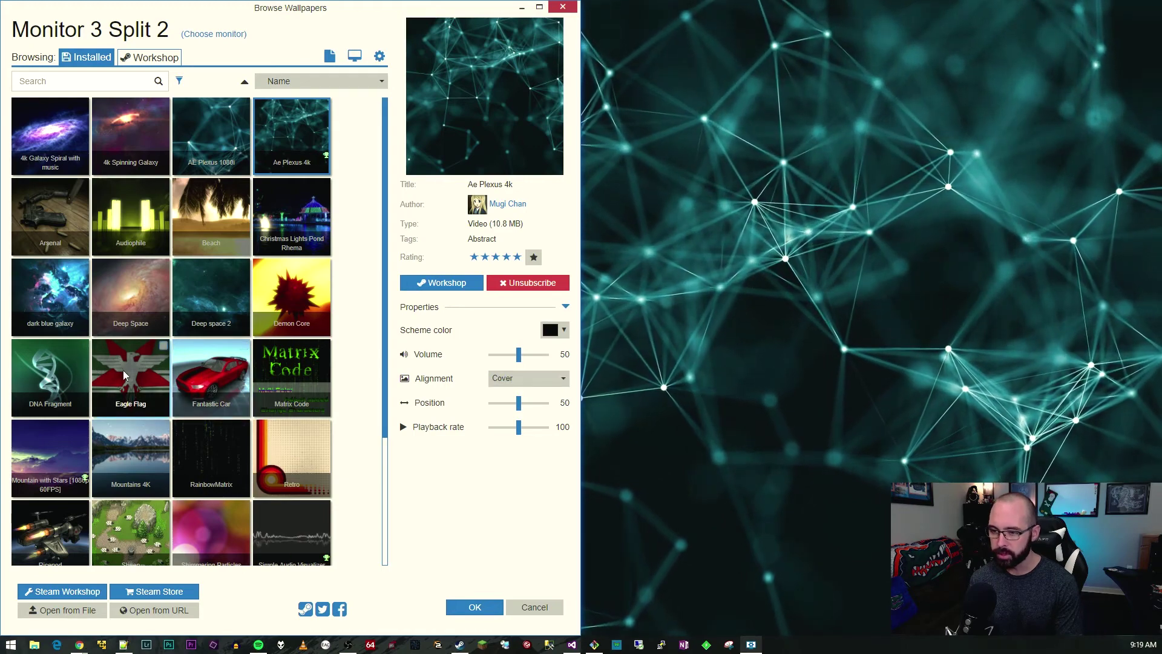
click(136, 451)
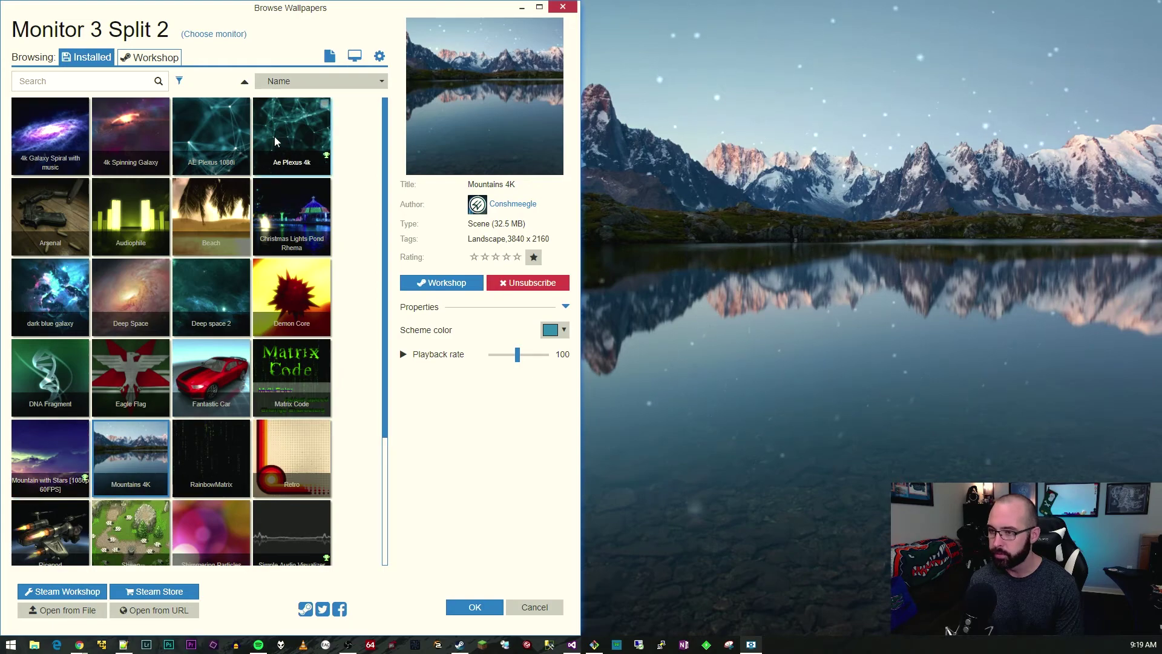
click(290, 198)
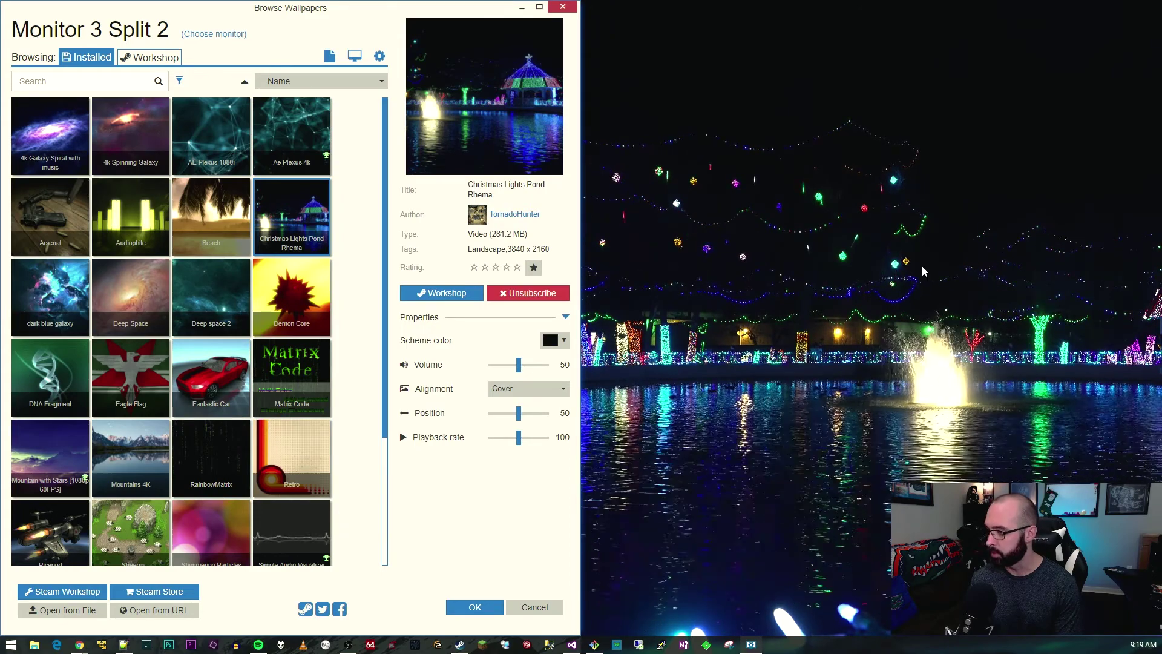
click(291, 533)
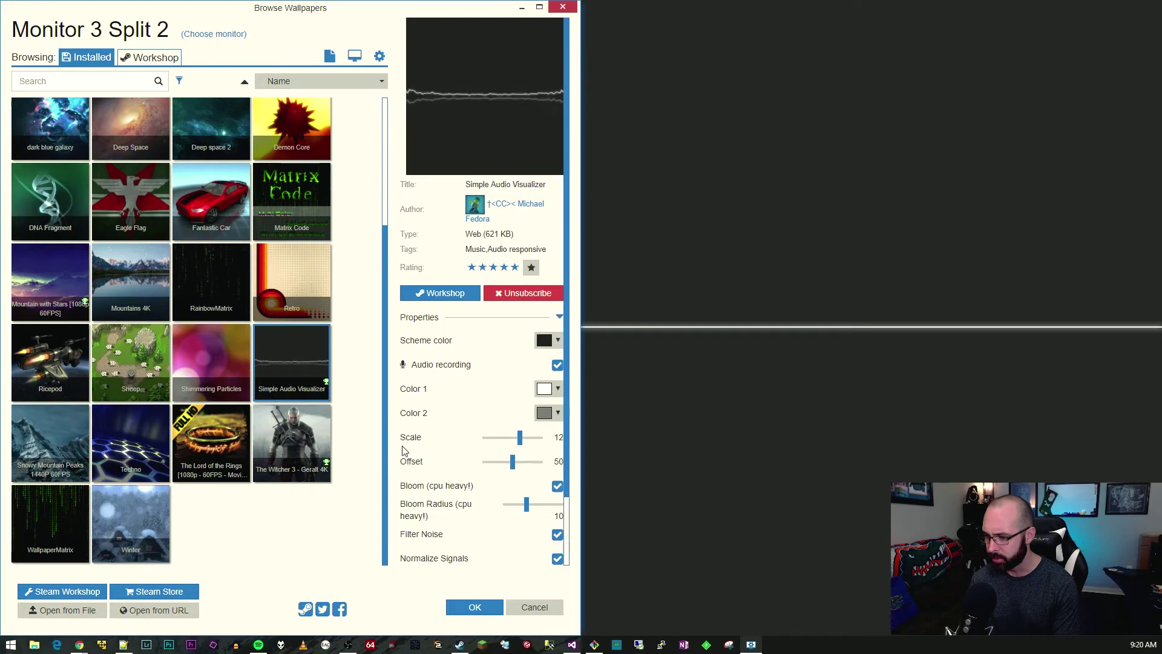
Widen the window, lower the visualizer Offset to 32, and set Color 1 to dark red #b20f0f
drag(580, 479, 654, 500)
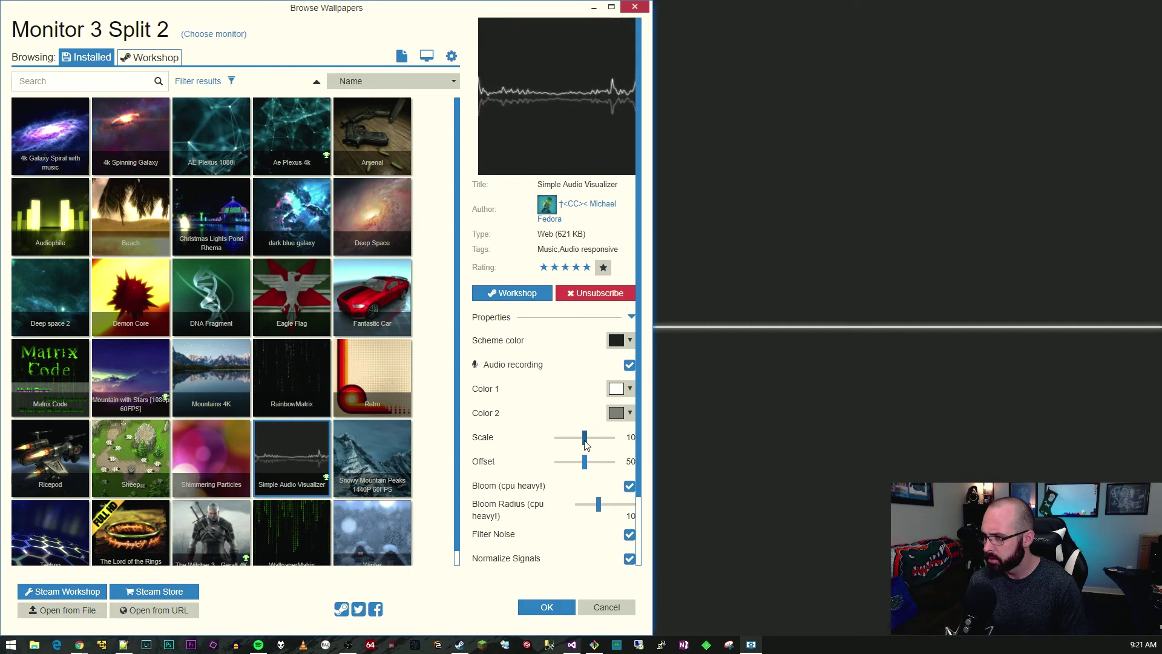
mouse_move(585, 462)
mouse_down()
mouse_move(603, 462)
mouse_move(576, 467)
mouse_up()
click(631, 390)
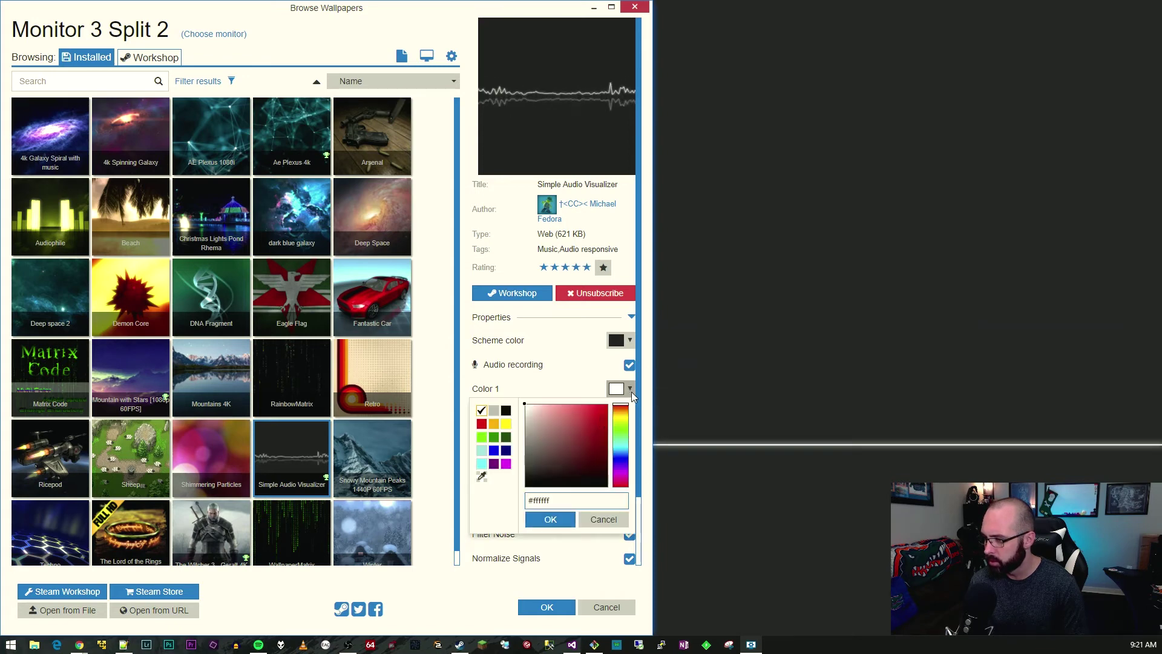
click(590, 451)
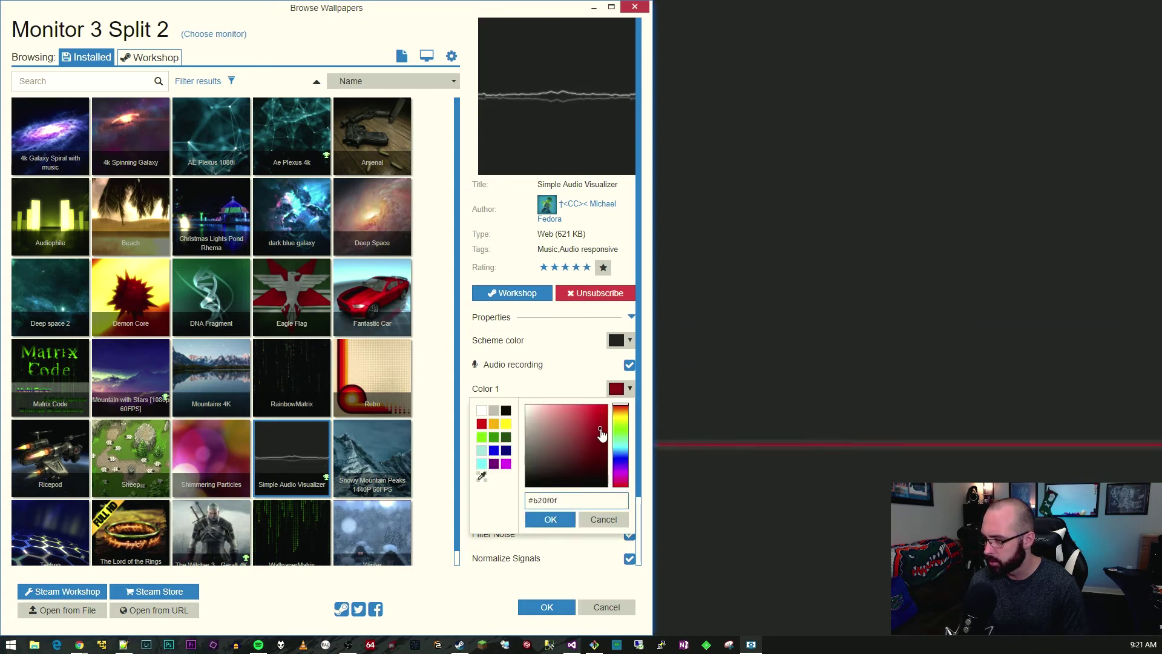
click(549, 519)
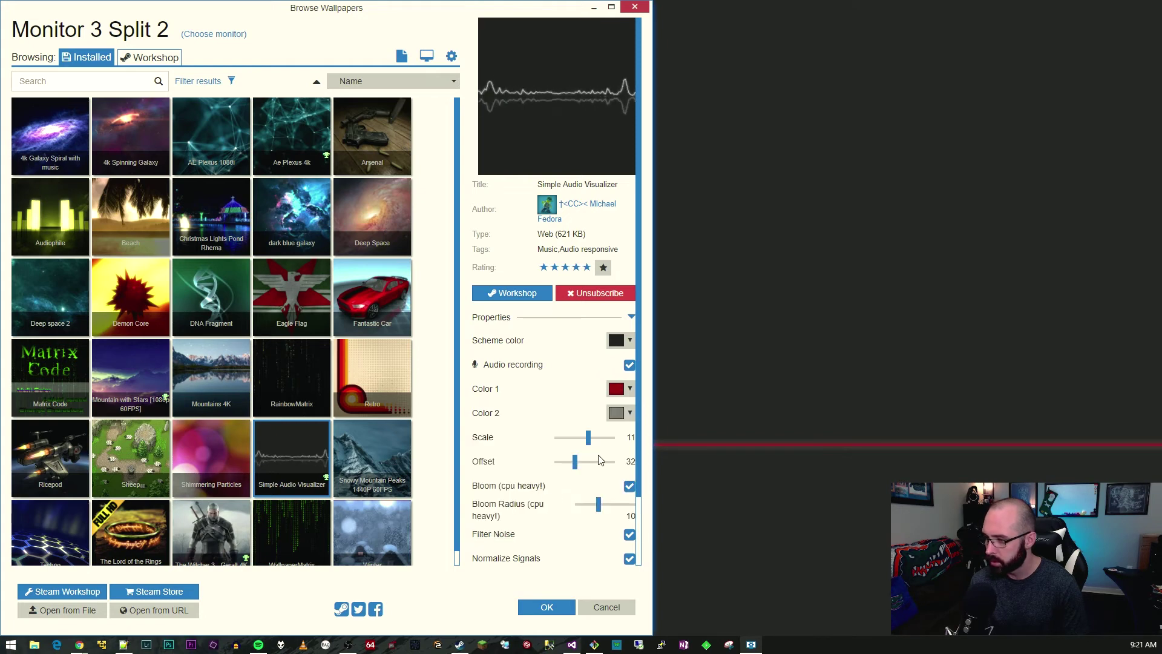